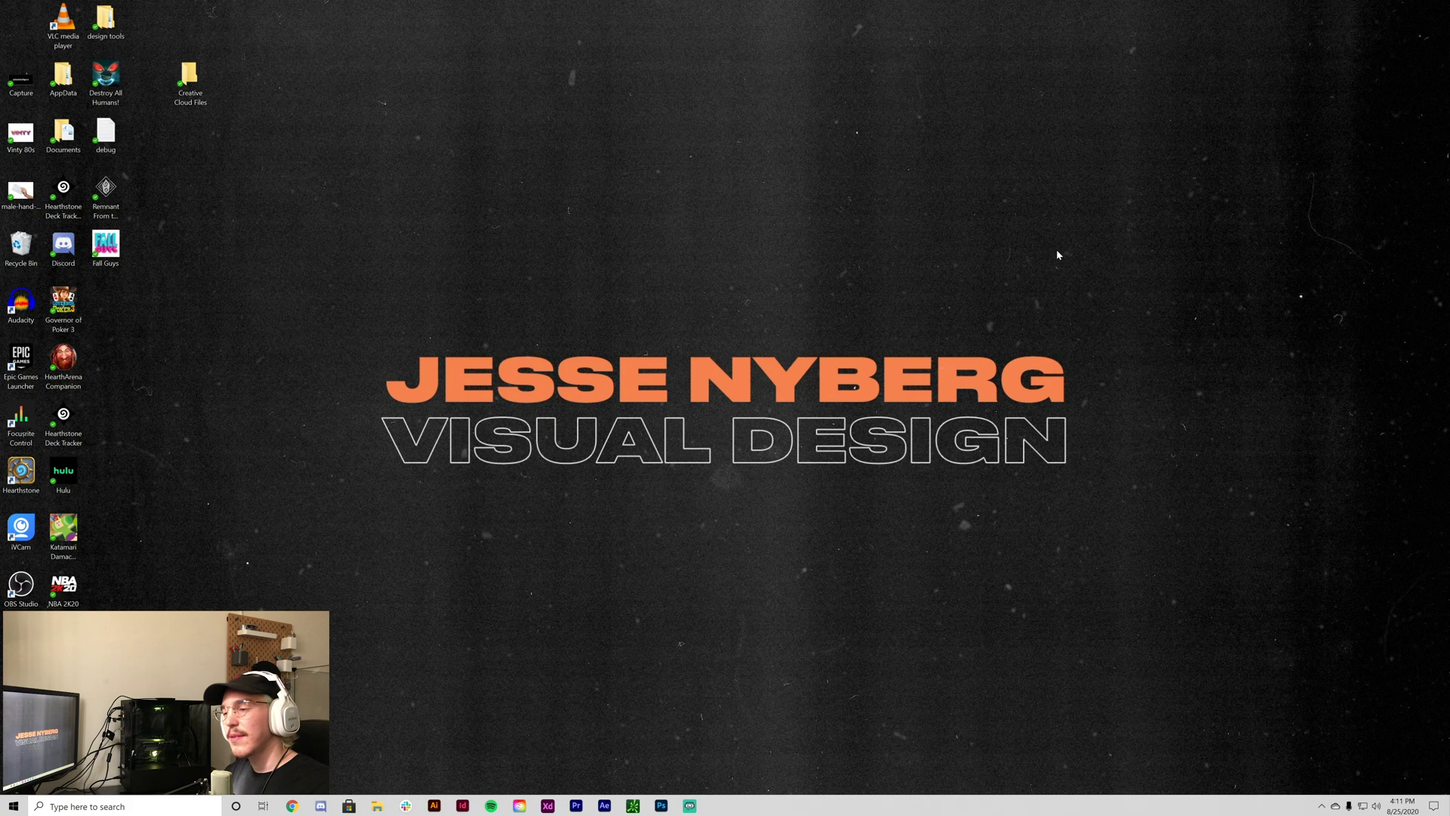
Bring the Gradient Maps.psd portrait back up in Photoshop and reselect Layer 0.
{"action": "left_click", "coordinate": [670, 811]}
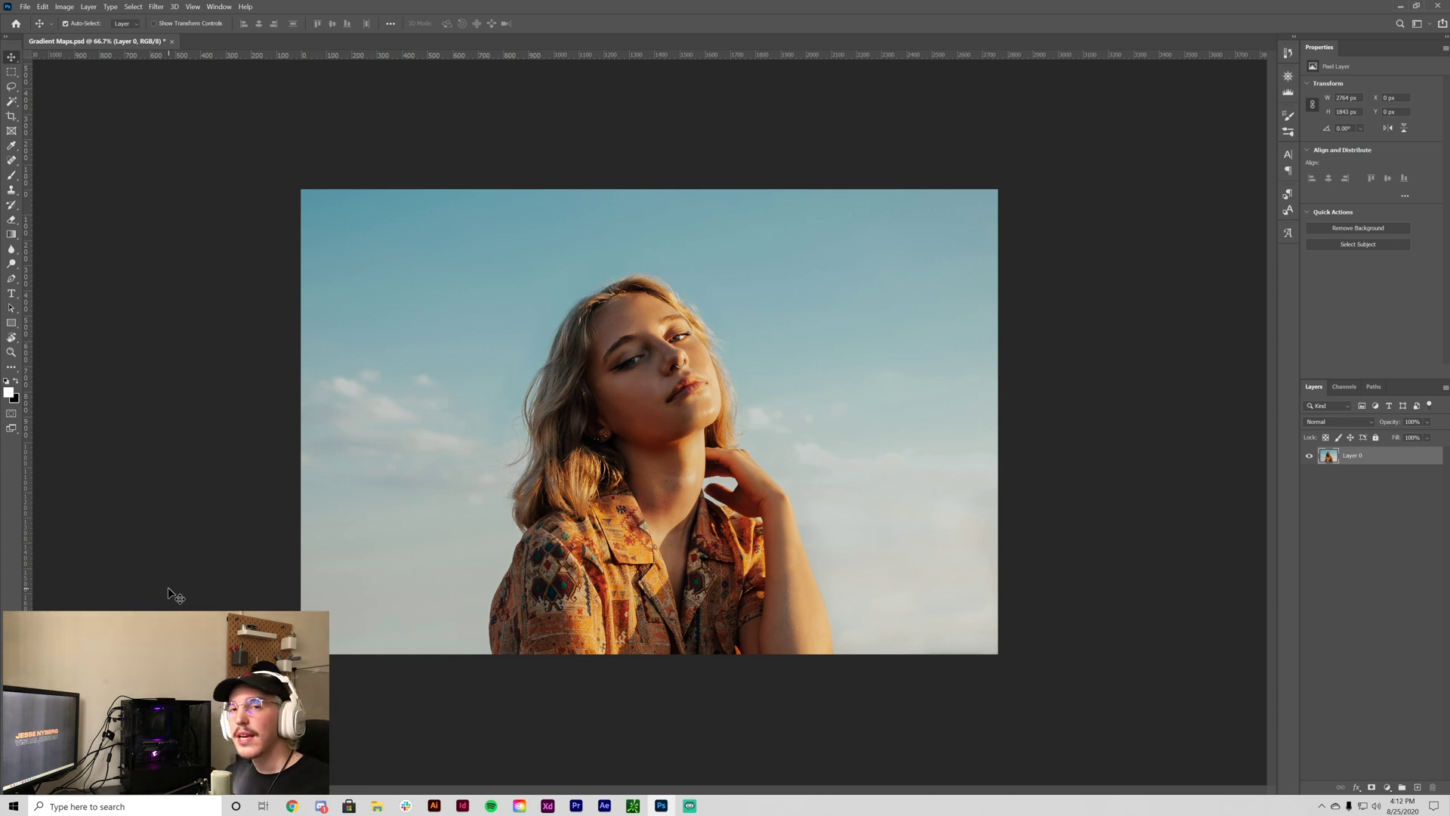
{"action": "left_click", "coordinate": [1082, 666]}
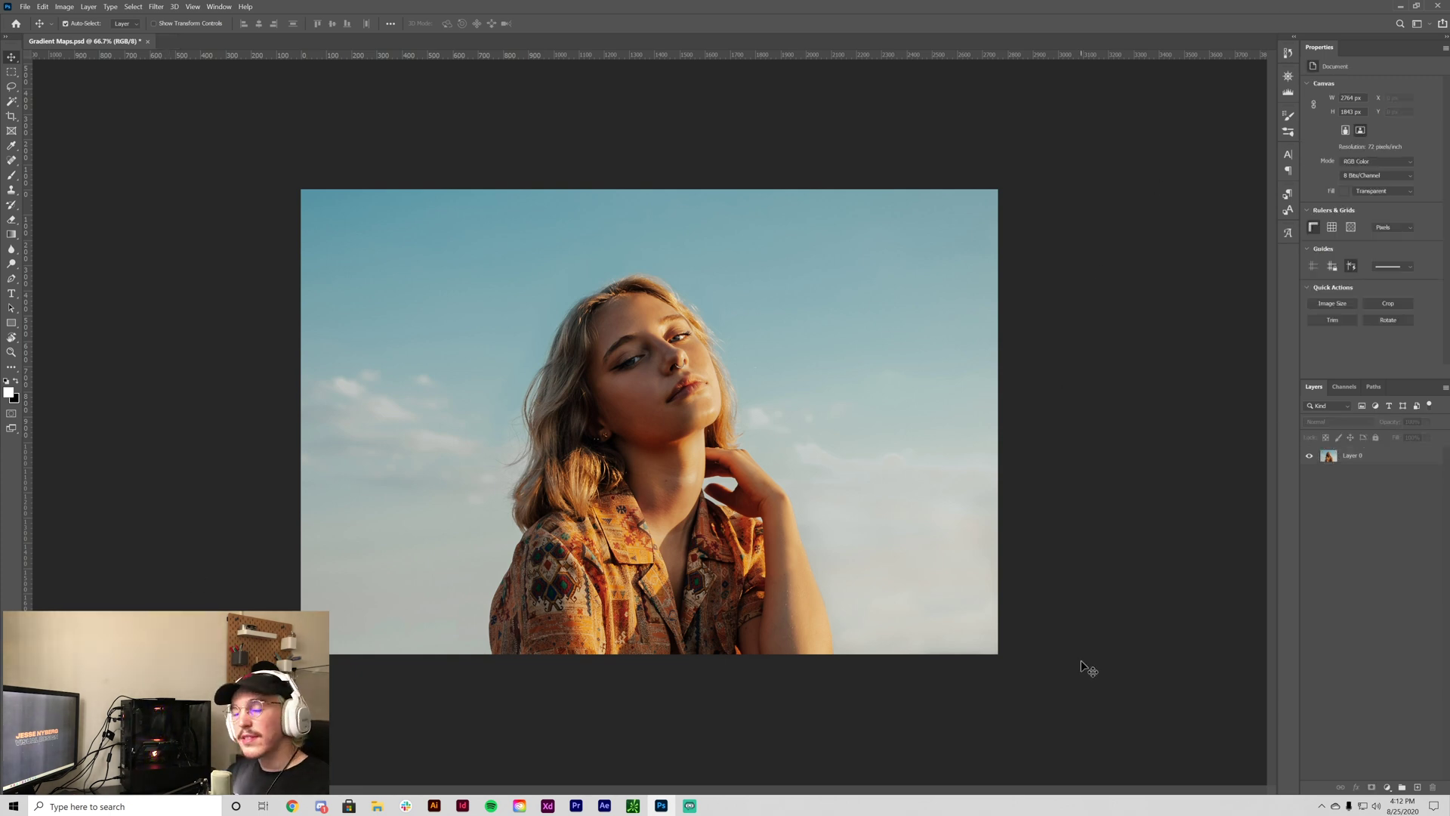
{"action": "left_click", "coordinate": [1386, 456]}
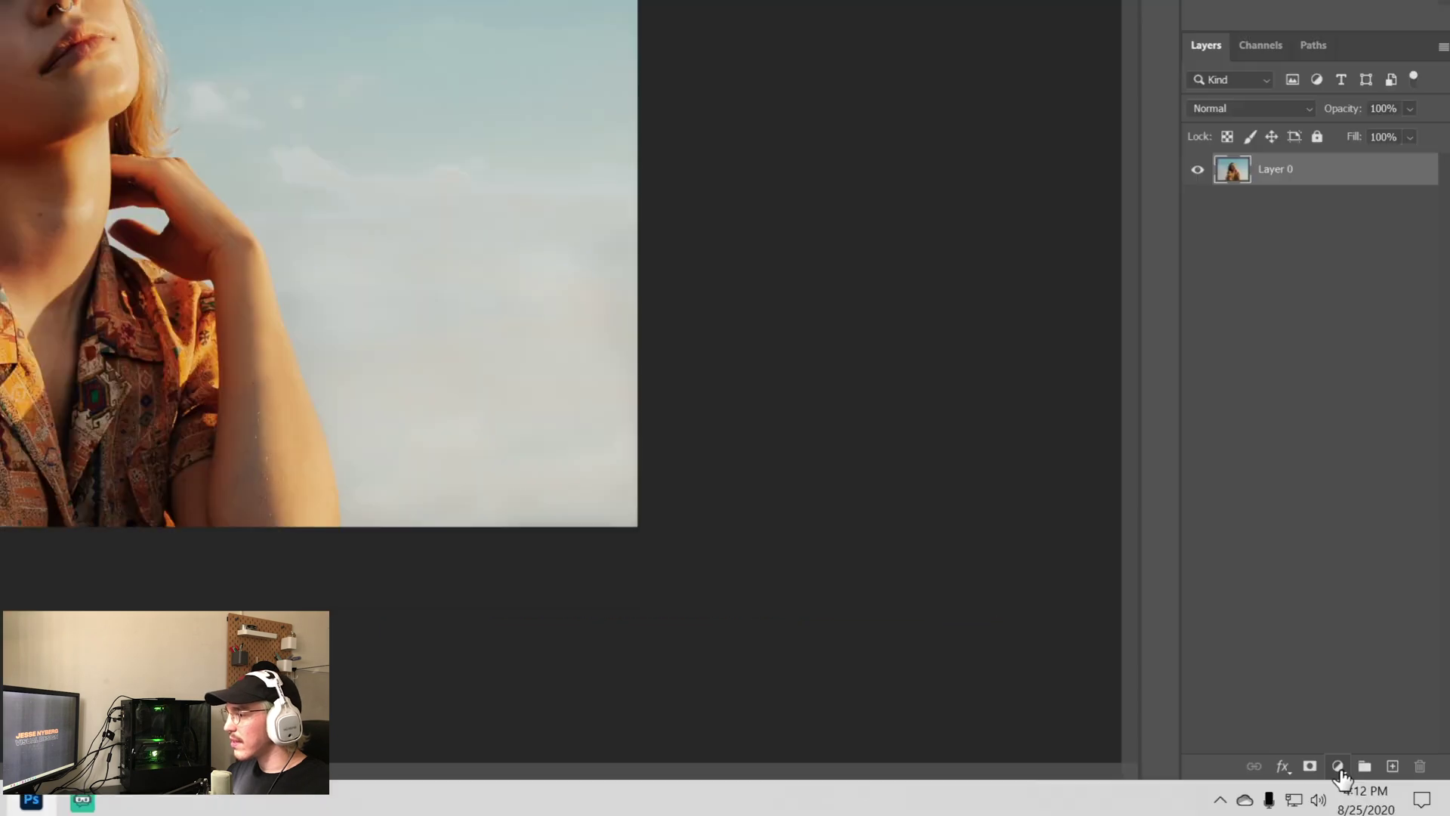
Add a Gradient Map adjustment layer with Reverse checked.
{"action": "left_click", "coordinate": [1385, 789]}
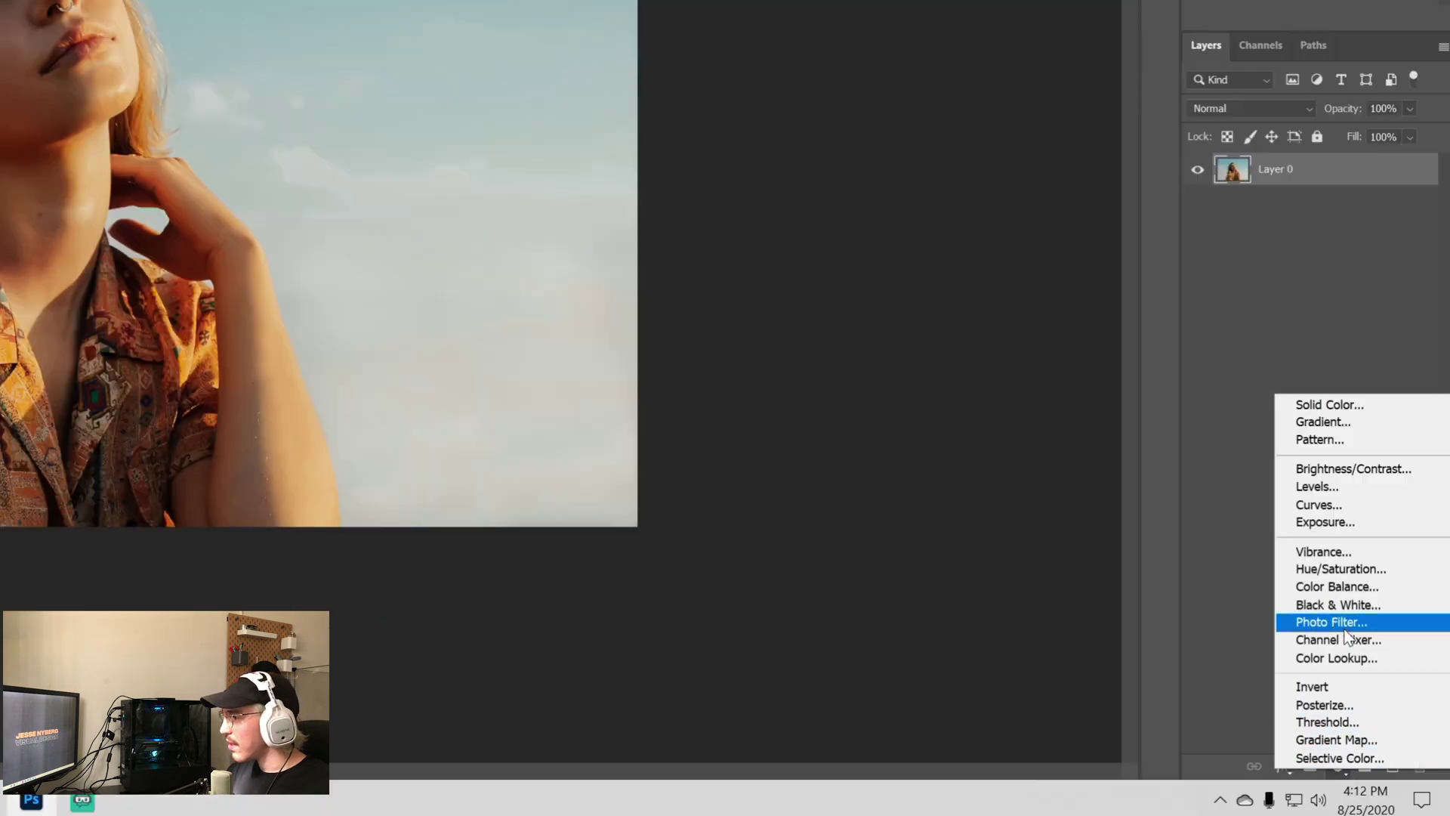
{"action": "left_click", "coordinate": [1345, 740]}
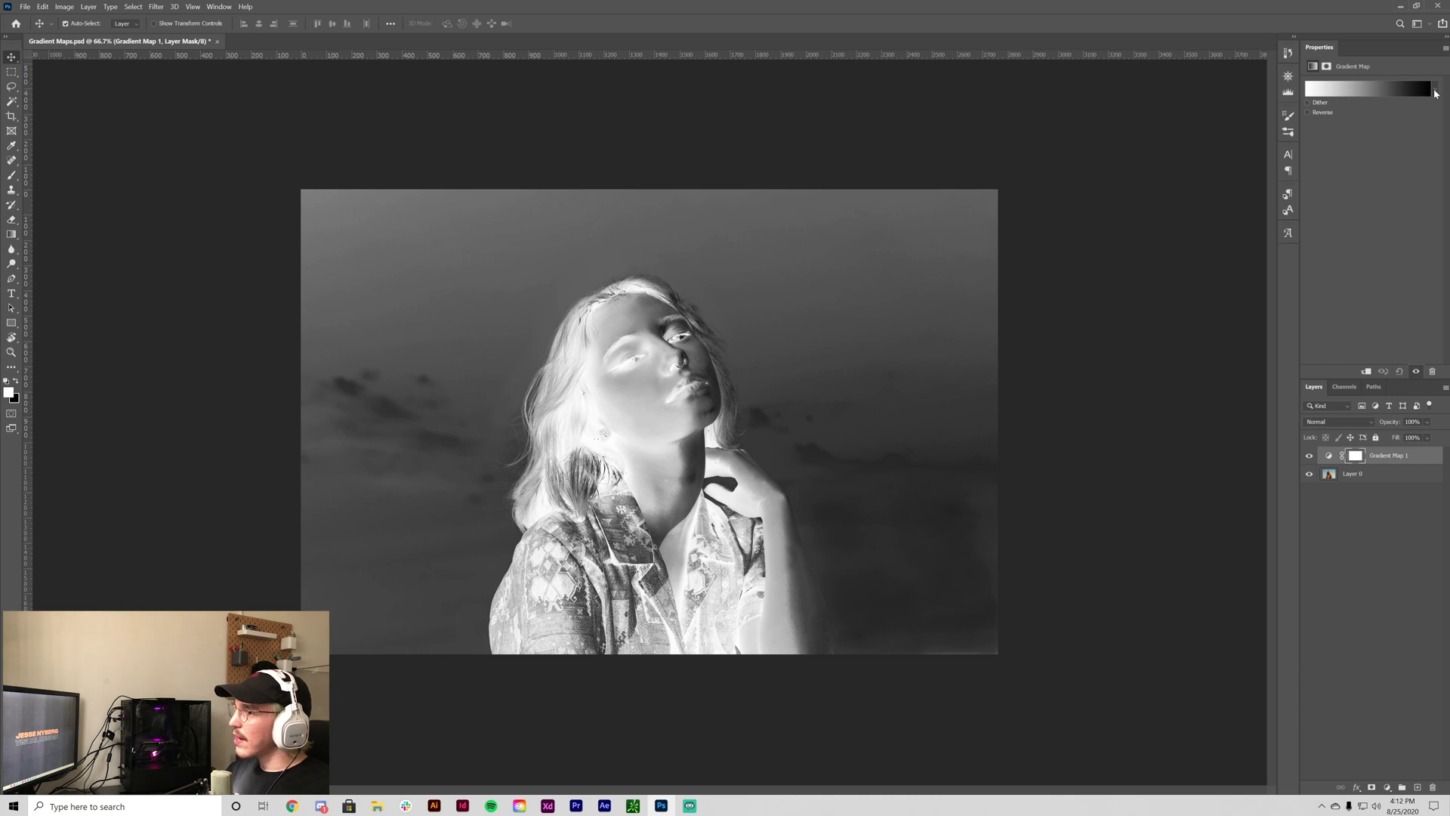
{"action": "left_click", "coordinate": [1308, 113]}
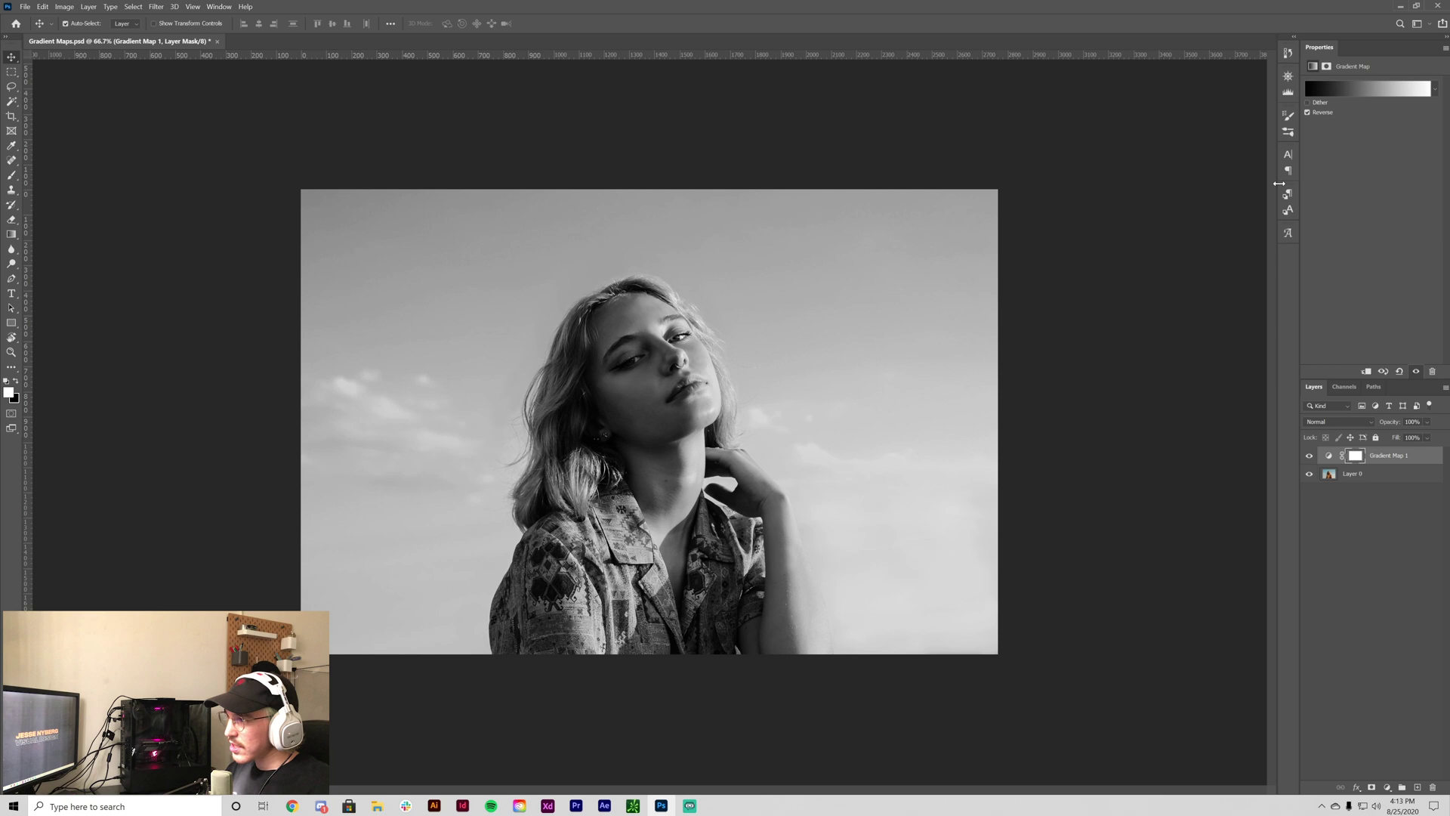
Try presets from the Oranges and Reds folders and apply a blue-to-orange preset gradient.
{"action": "left_click", "coordinate": [1435, 91]}
{"action": "scroll", "coordinate": [1329, 181], "scroll_direction": "up", "scroll_amount": 1}
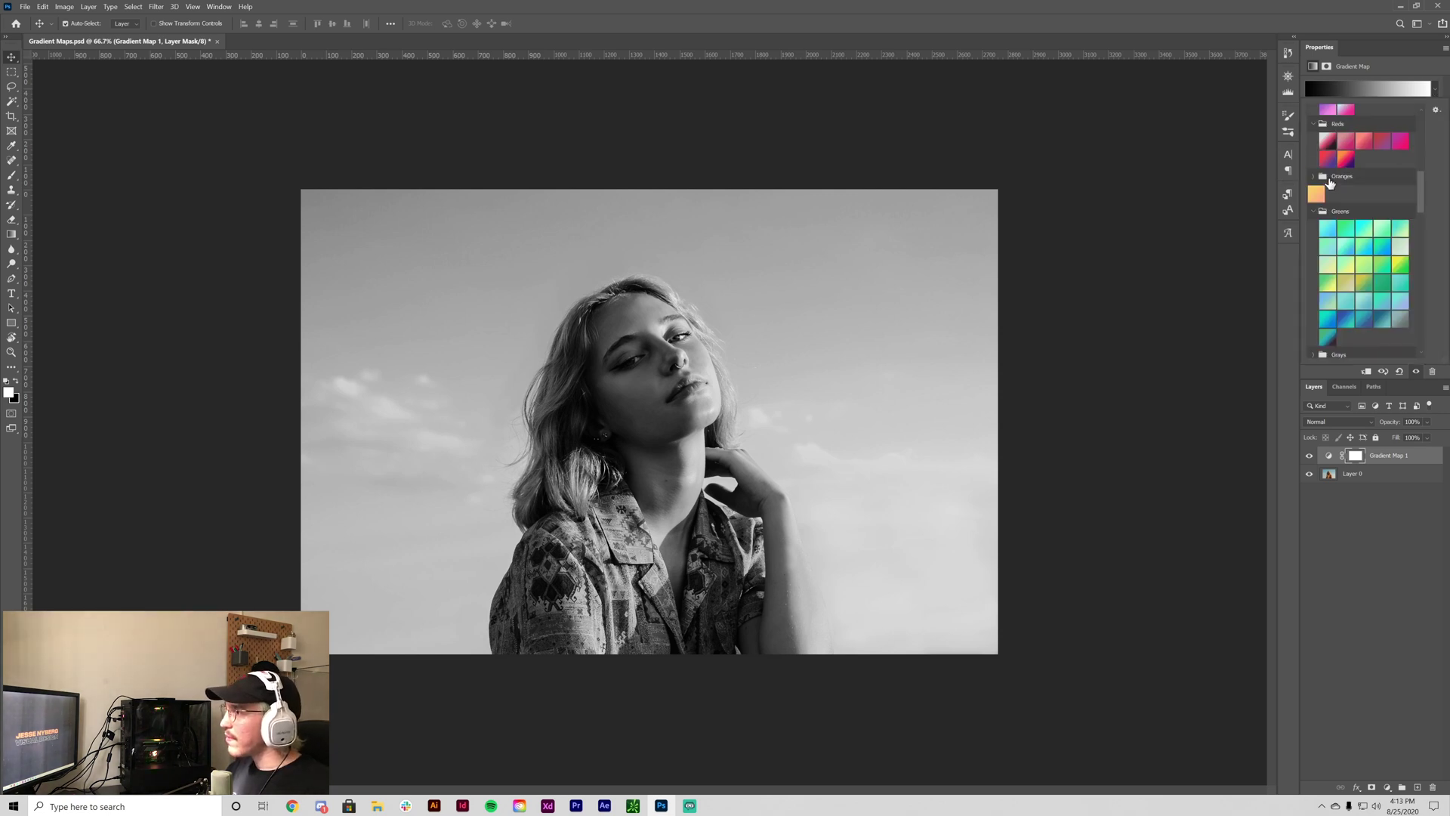
{"action": "left_click", "coordinate": [1315, 177]}
{"action": "scroll", "coordinate": [1342, 181], "scroll_direction": "up", "scroll_amount": 1}
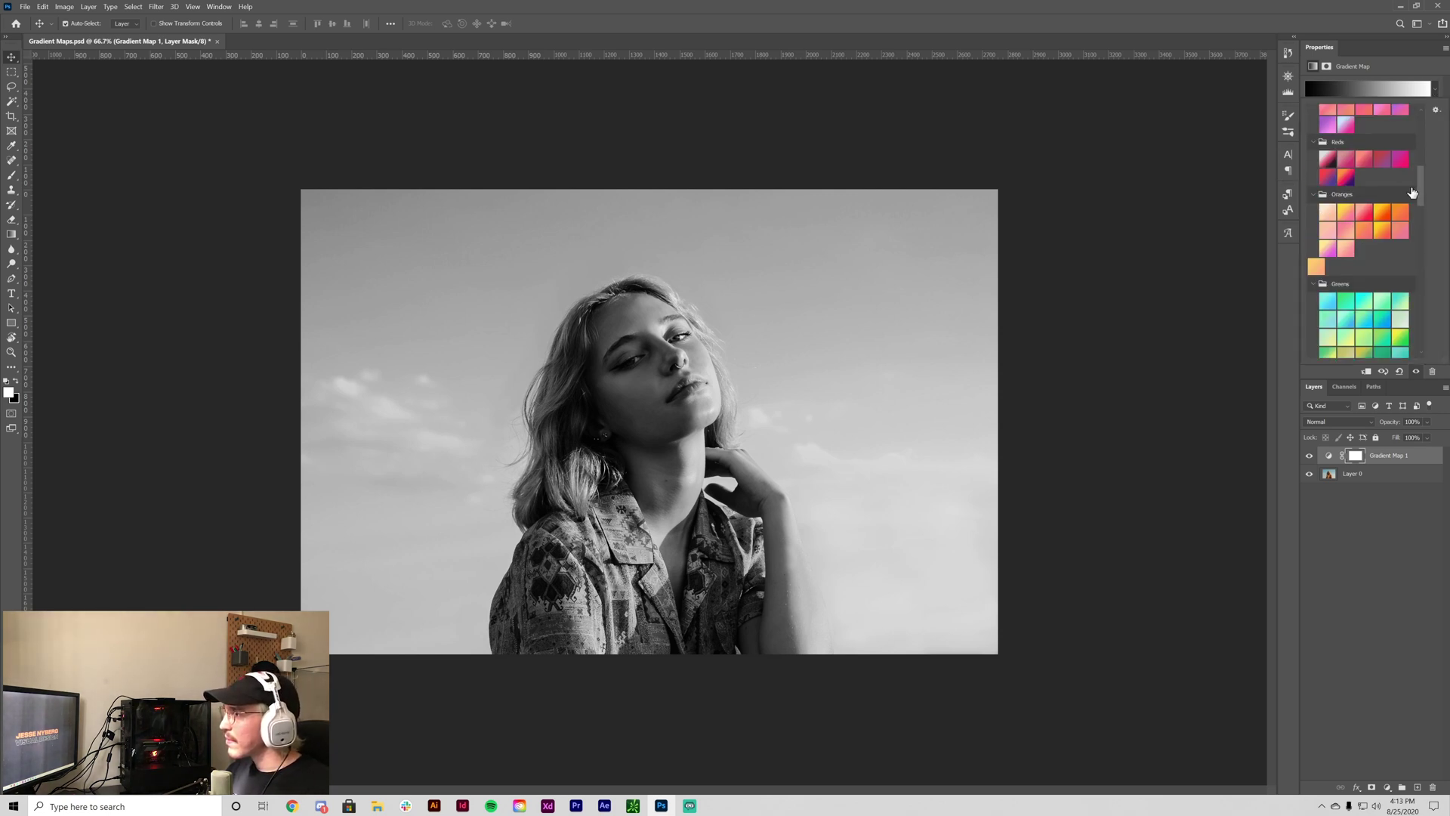
{"action": "left_click", "coordinate": [1341, 178]}
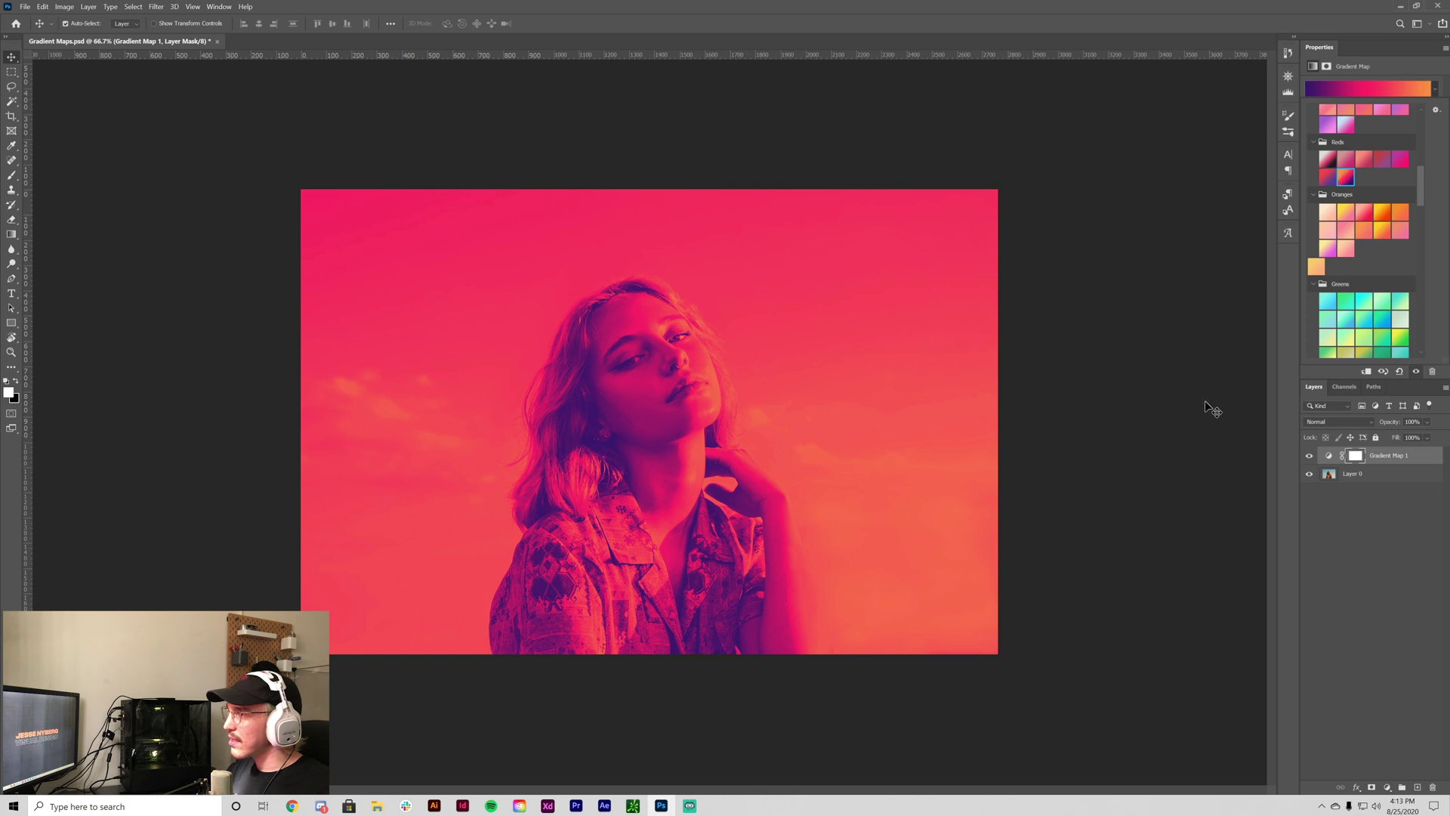
{"action": "scroll", "coordinate": [1359, 227], "scroll_direction": "up", "scroll_amount": 5}
{"action": "left_click", "coordinate": [1327, 180]}
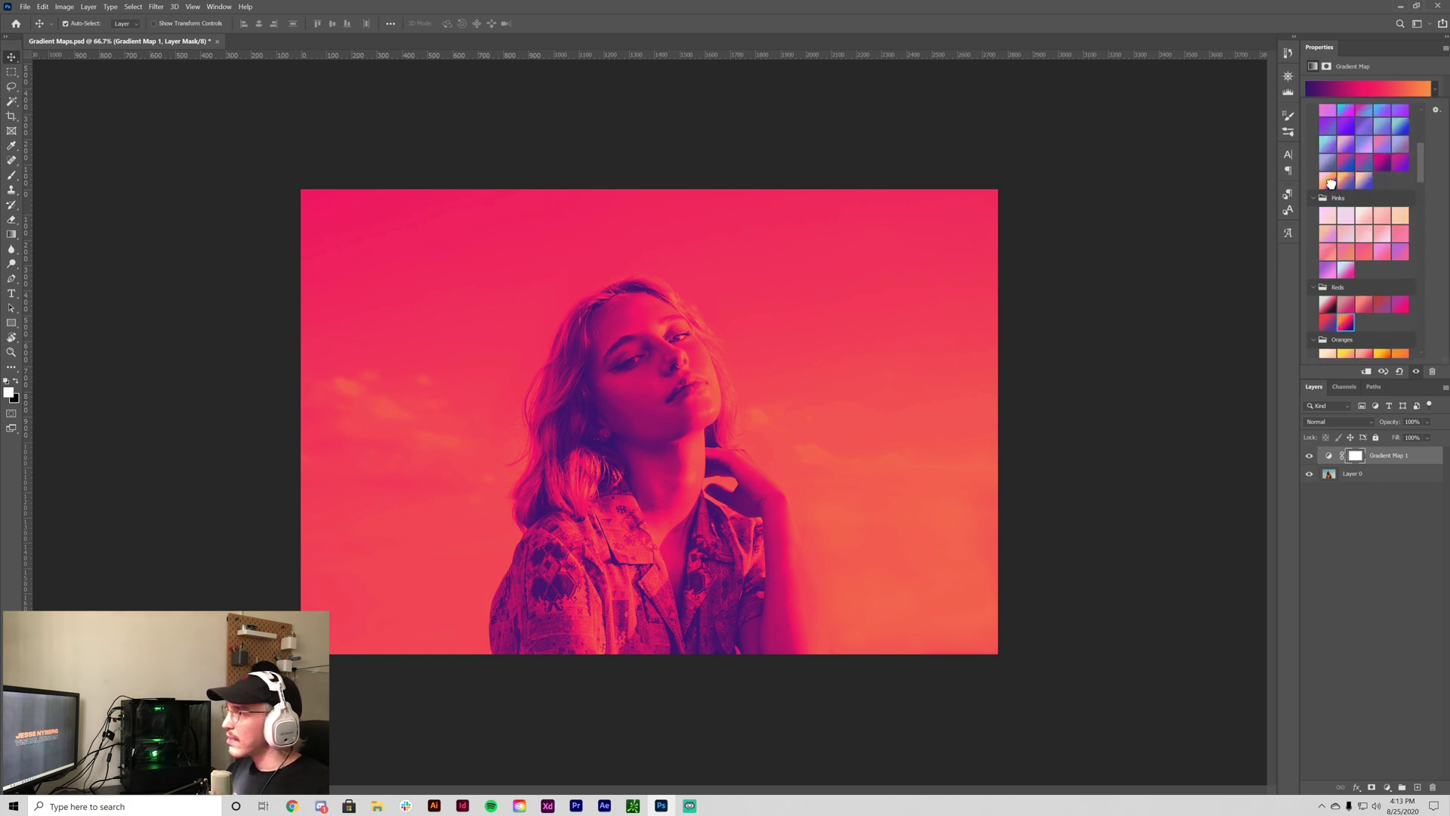
In the Gradient Editor, remove both pink stops and the extra orange stop, leaving orange and blue.
{"action": "left_click", "coordinate": [1373, 87]}
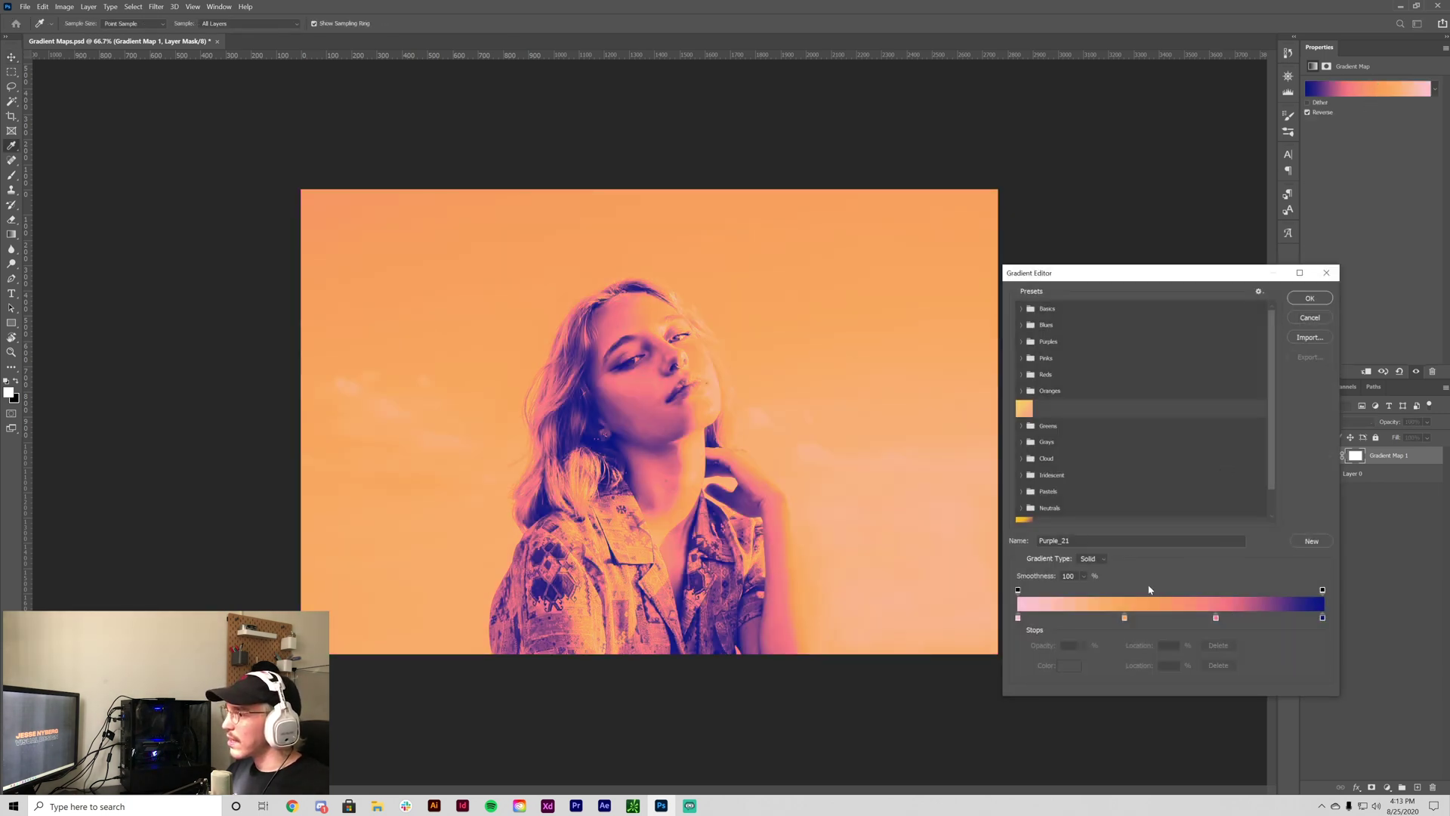
{"action": "left_click", "coordinate": [1017, 617]}
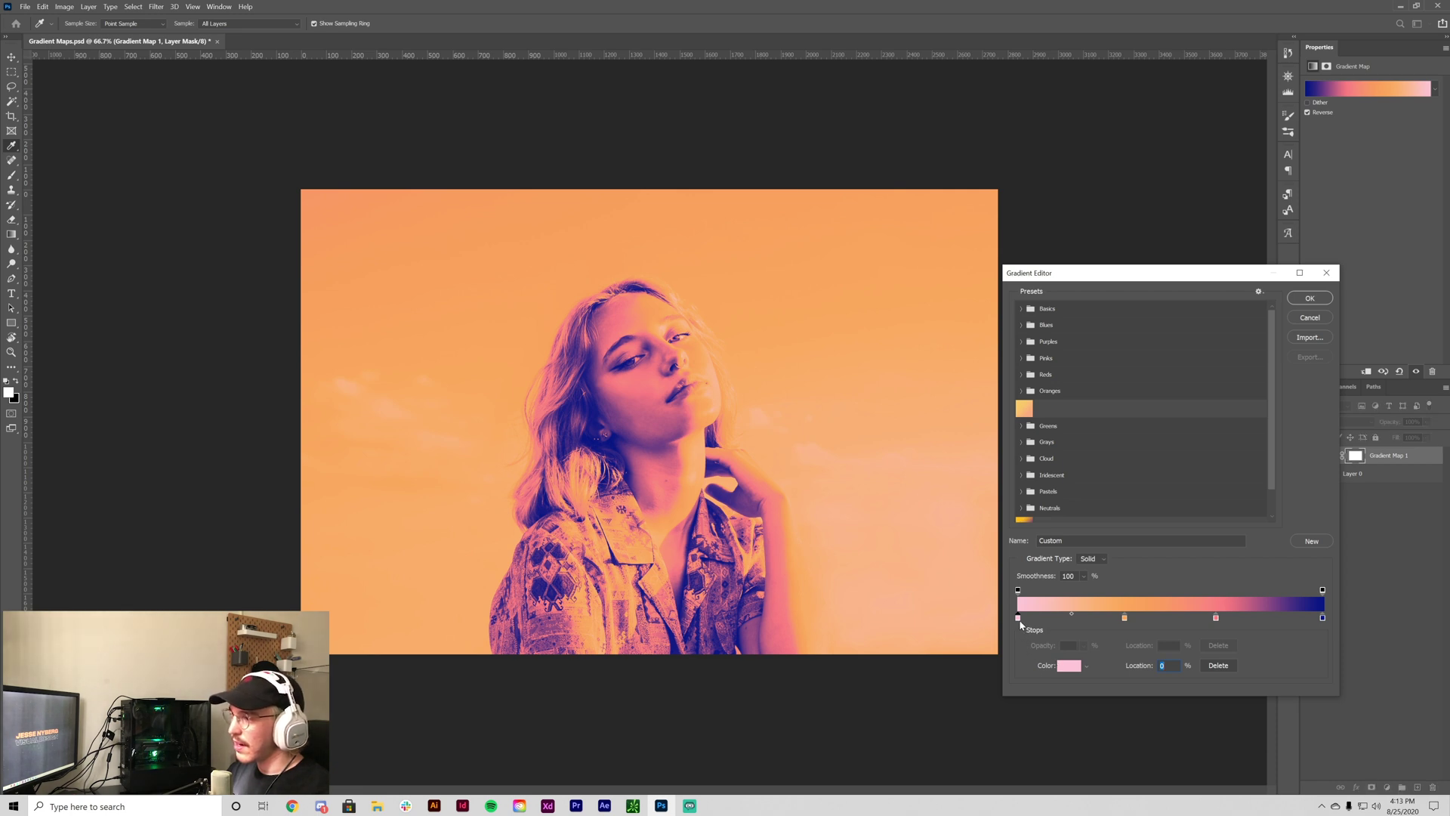
{"action": "left_click_drag", "start_coordinate": [1019, 620], "coordinate": [1013, 655]}
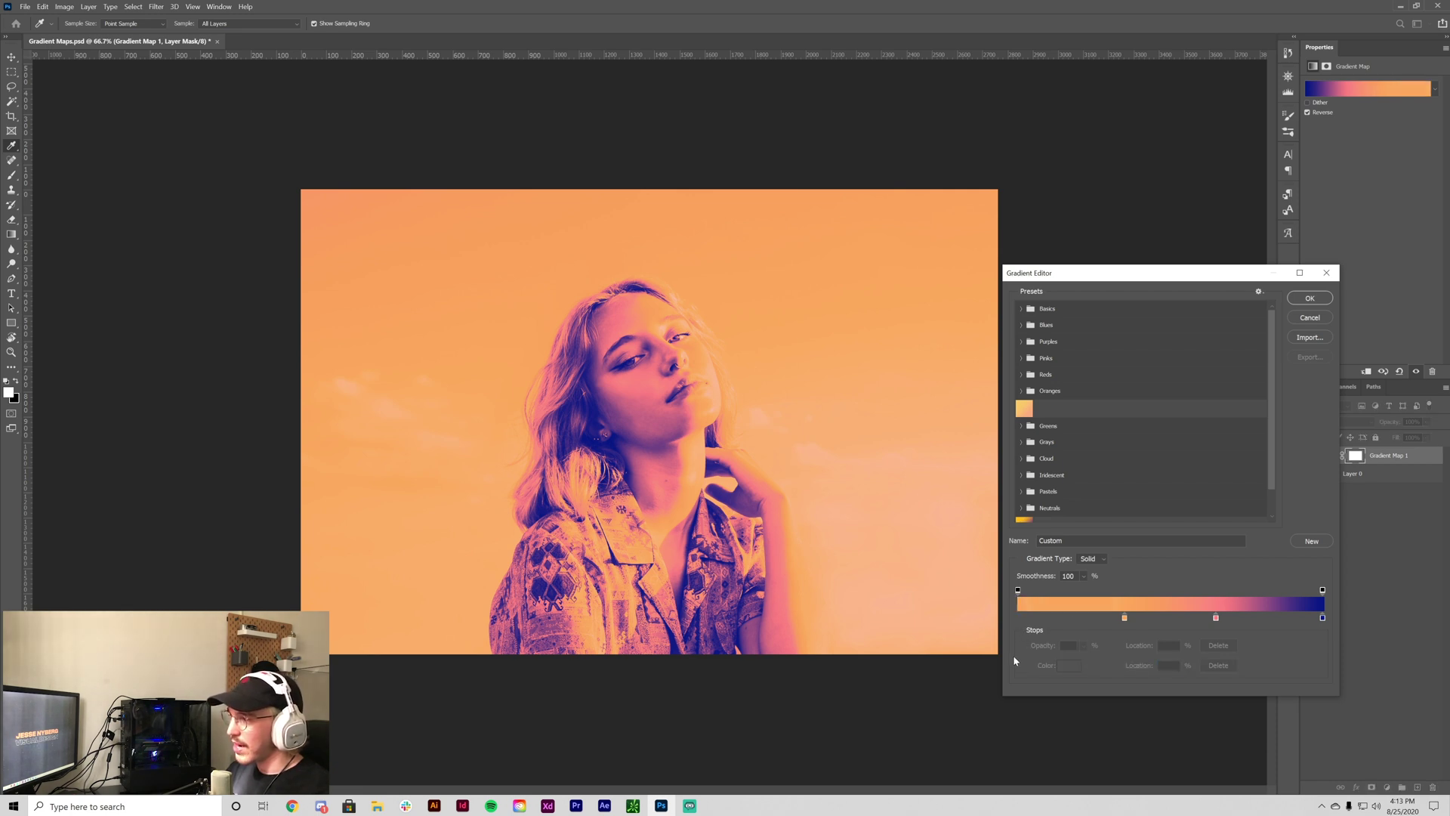
{"action": "left_click", "coordinate": [1215, 618]}
{"action": "left_click_drag", "start_coordinate": [1215, 618], "coordinate": [1208, 651]}
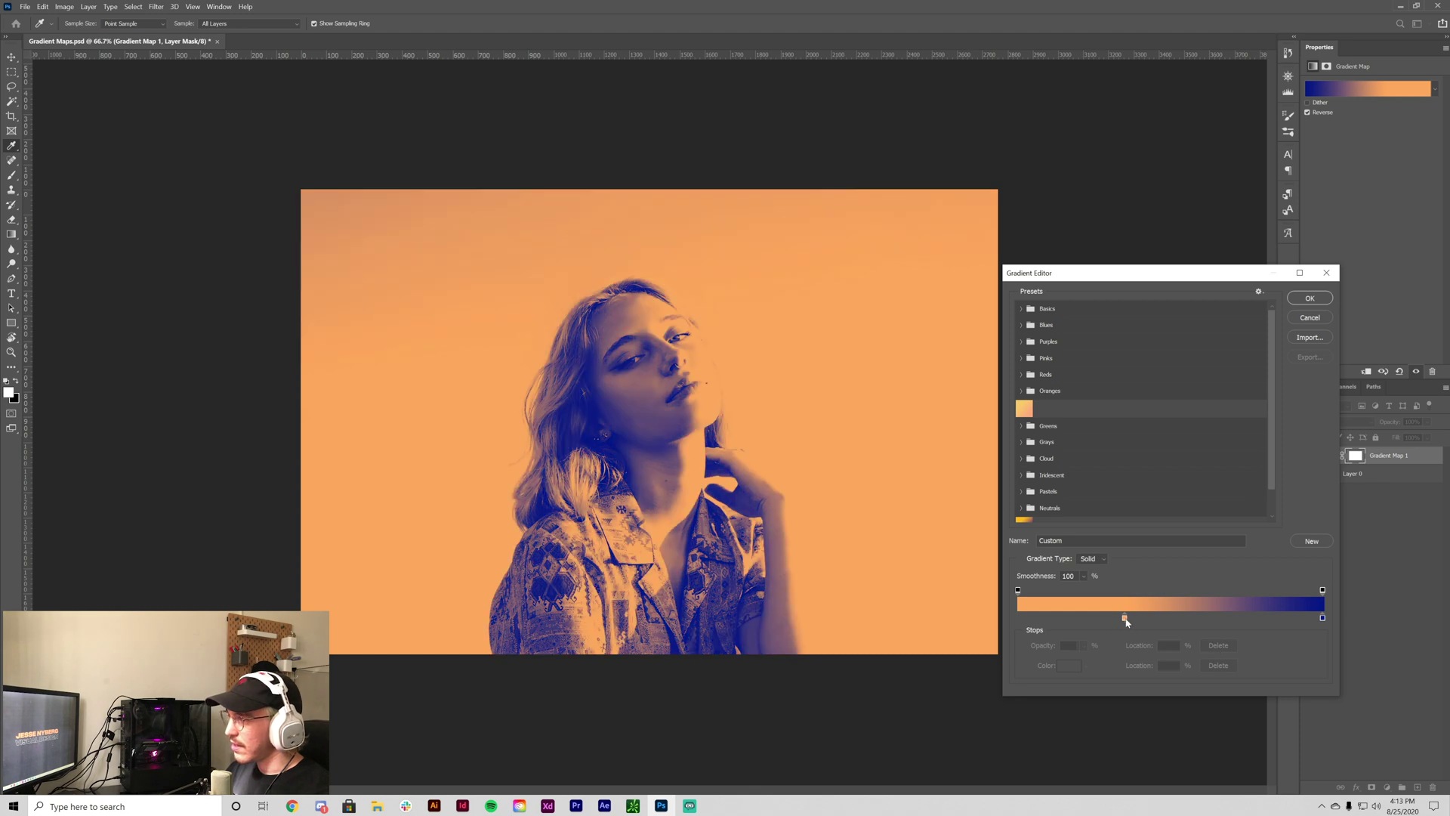
{"action": "left_click_drag", "start_coordinate": [1124, 617], "coordinate": [1018, 618]}
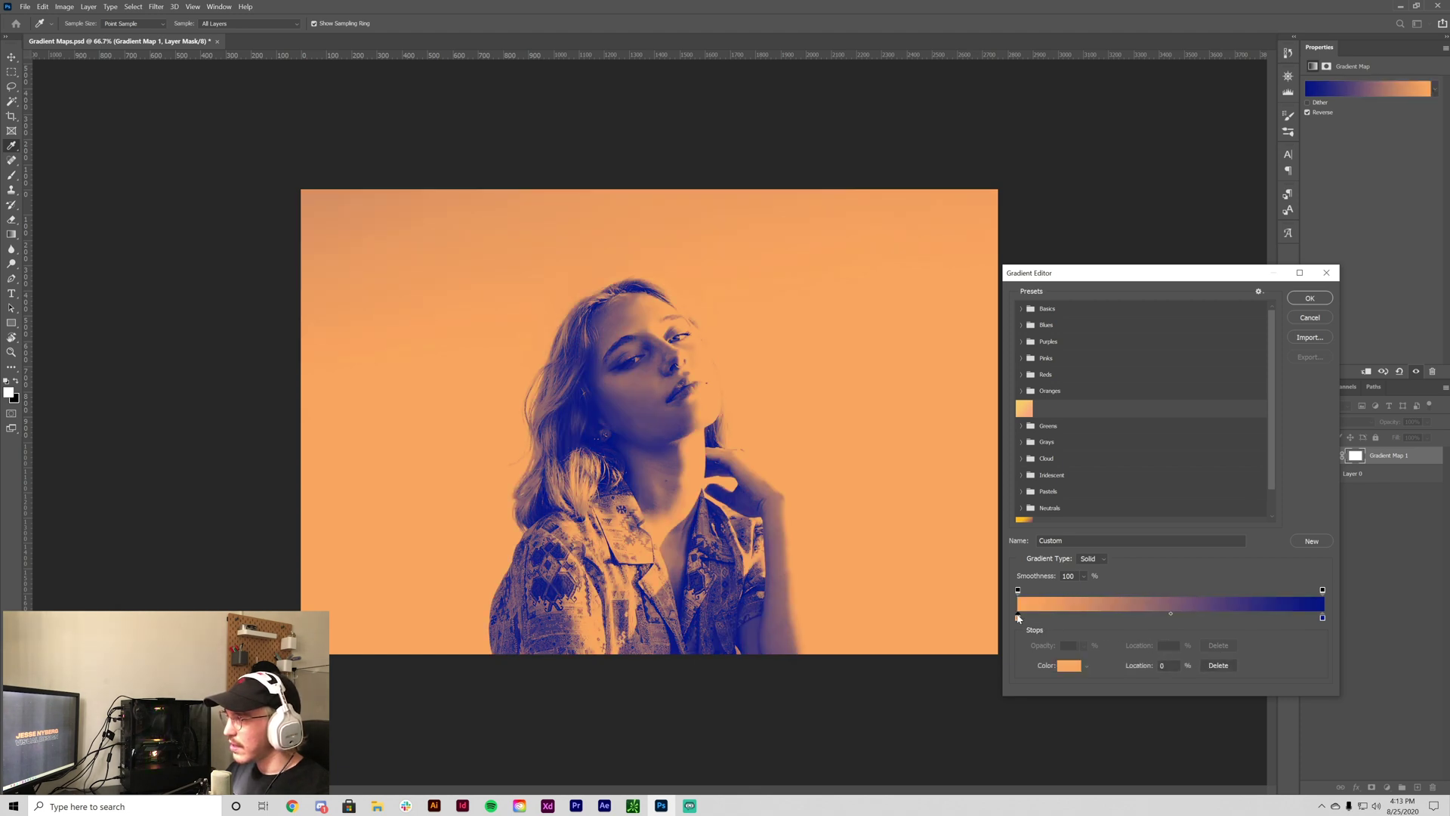
{"action": "left_click", "coordinate": [1322, 618]}
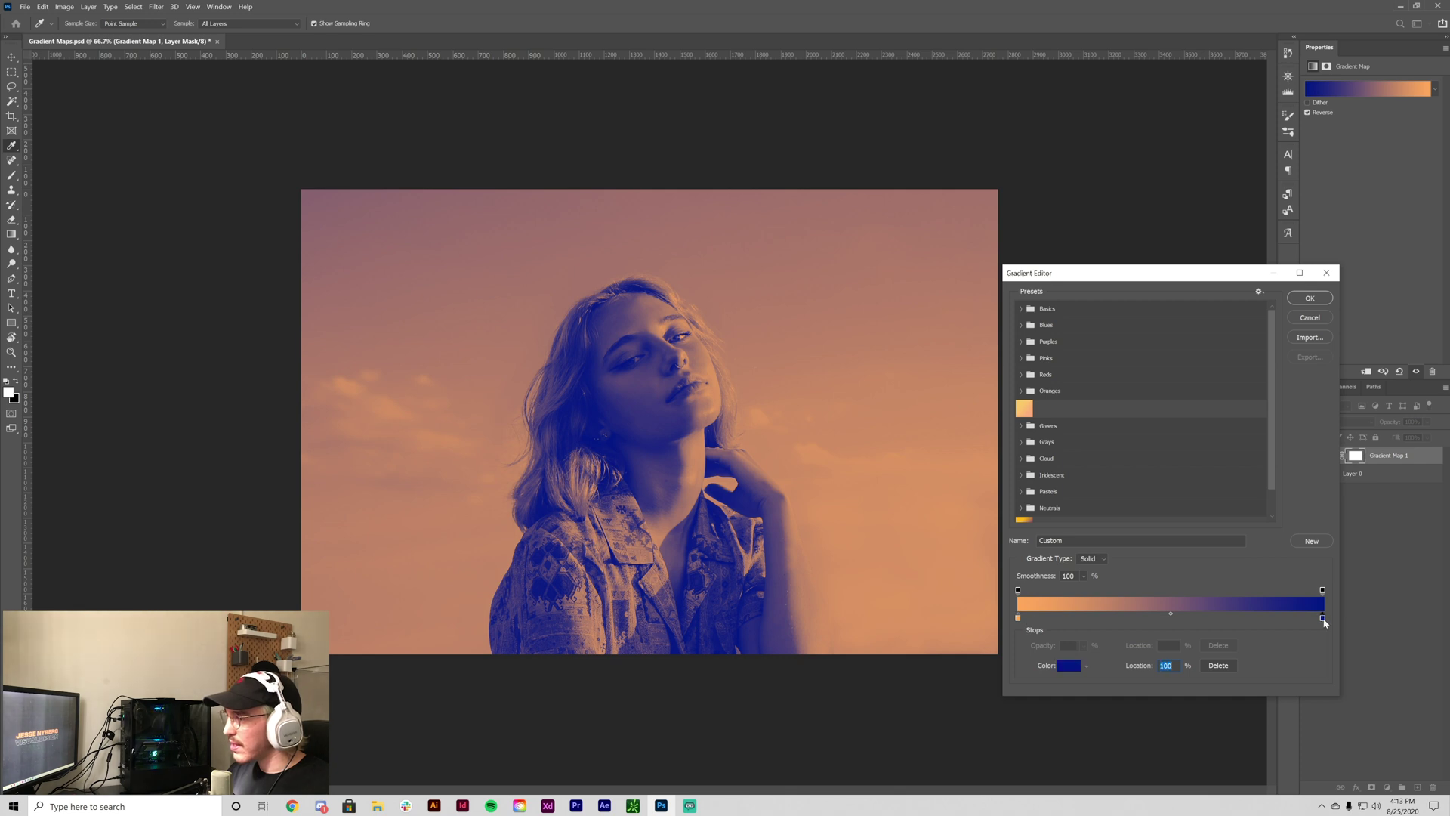
Recolour the blue end stop to violet 4a0dae by adjusting hue and brightness, and accept it.
{"action": "double_click", "coordinate": [1322, 618]}
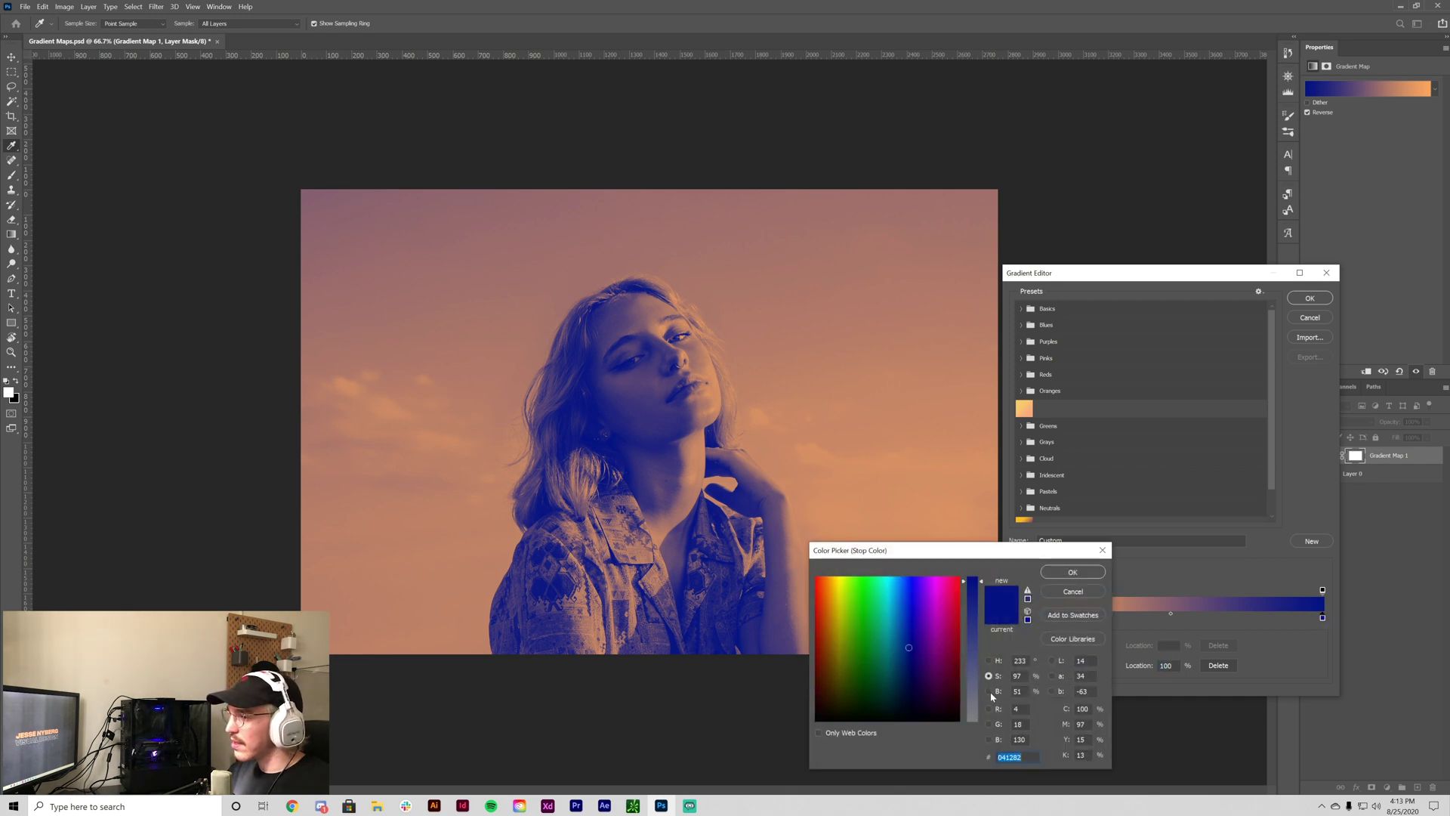
{"action": "left_click", "coordinate": [988, 690]}
{"action": "left_click", "coordinate": [989, 660]}
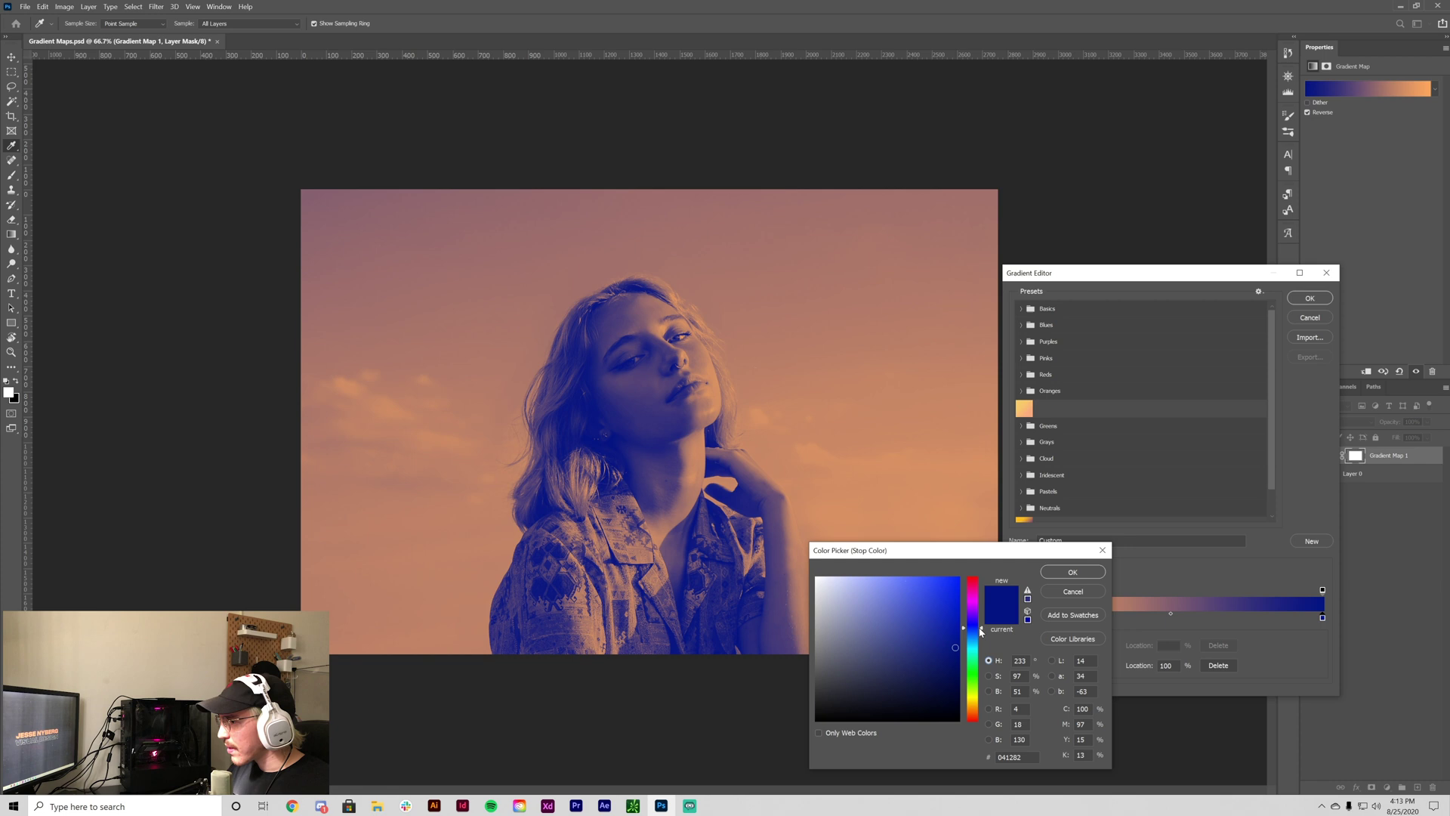
{"action": "left_click_drag", "start_coordinate": [981, 627], "coordinate": [981, 621]}
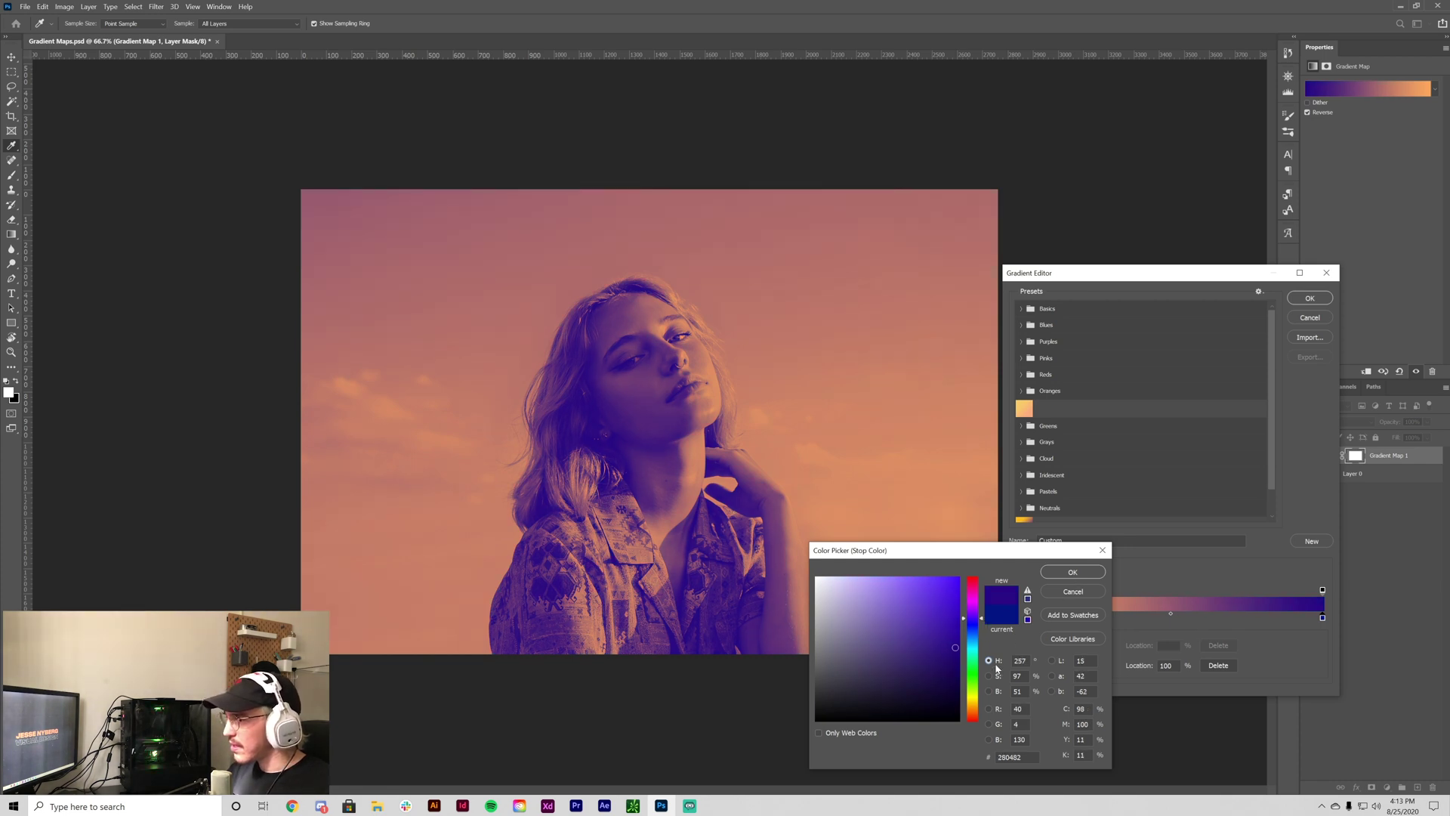
{"action": "left_click", "coordinate": [988, 691]}
{"action": "left_click_drag", "start_coordinate": [972, 648], "coordinate": [971, 639]}
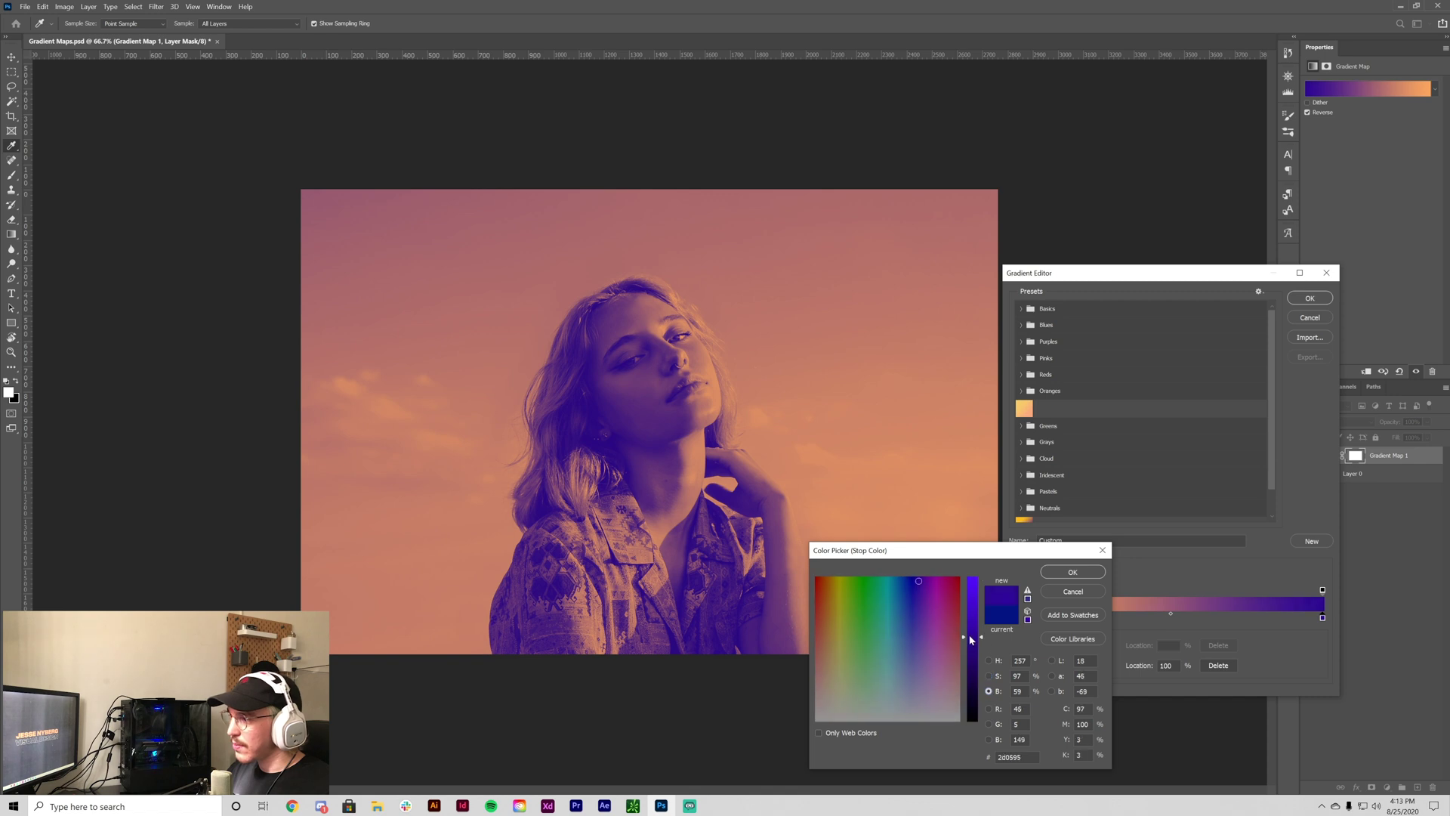
{"action": "left_click", "coordinate": [990, 676]}
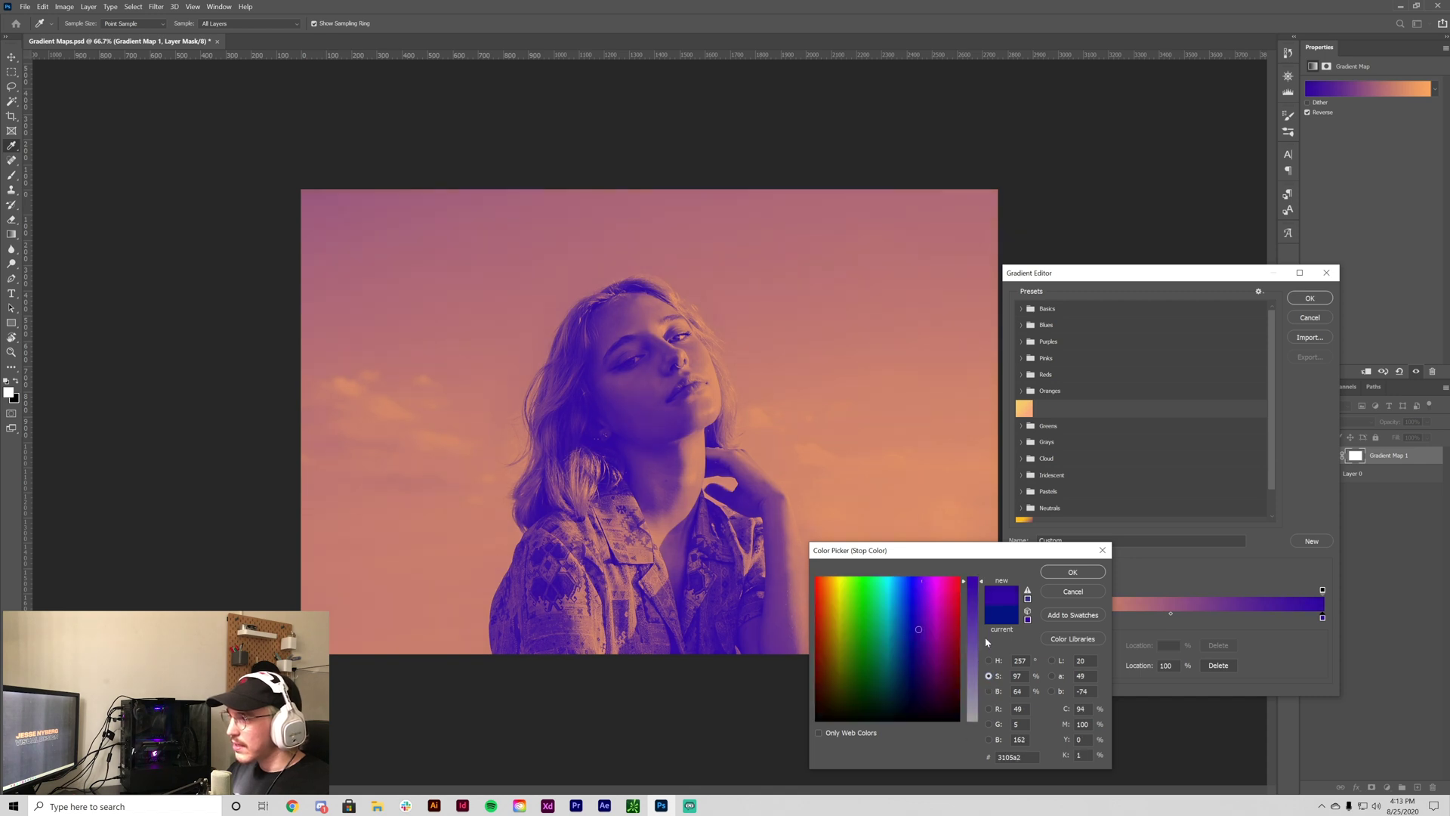
{"action": "left_click", "coordinate": [989, 660]}
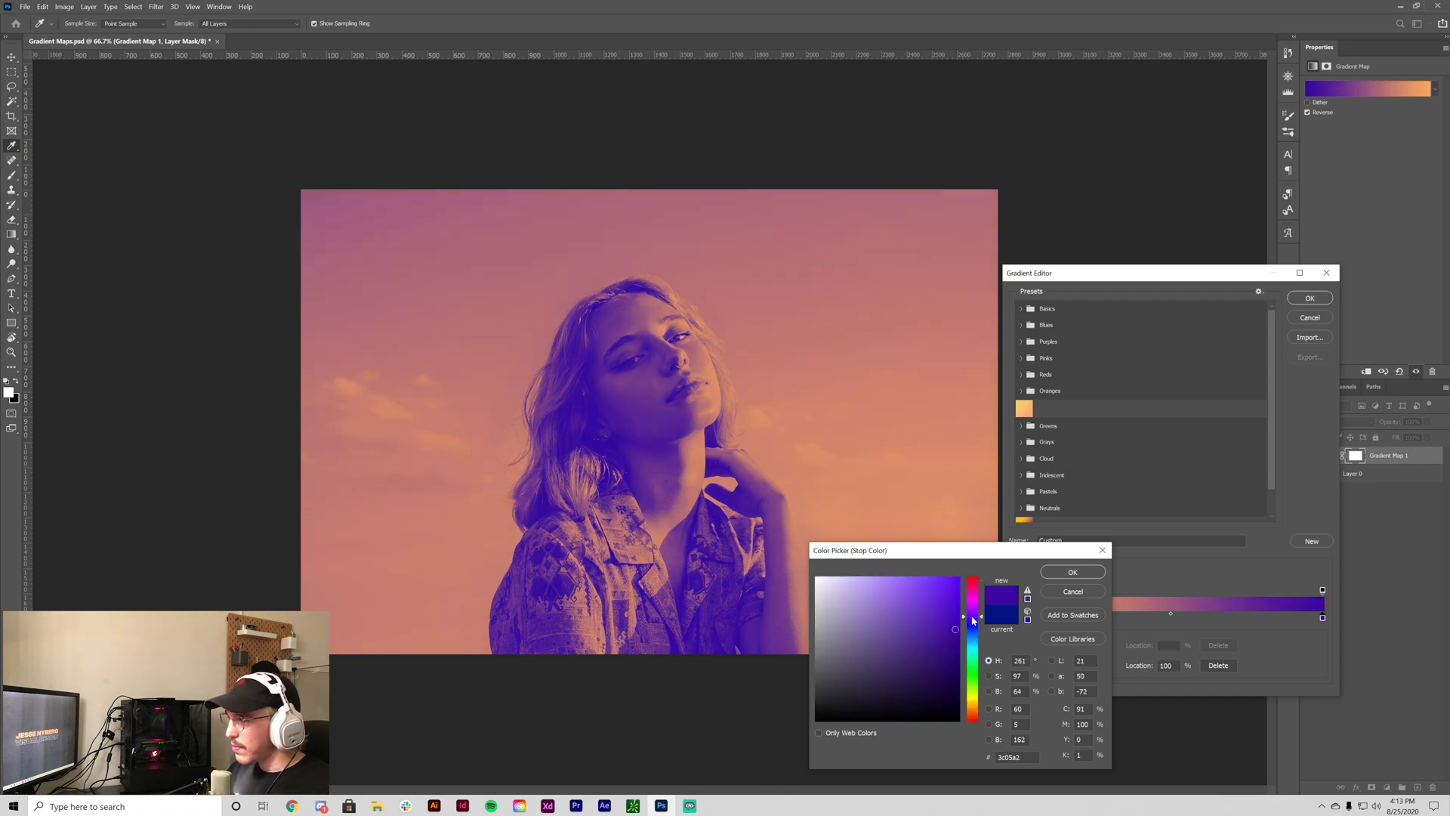
{"action": "left_click", "coordinate": [949, 619]}
{"action": "left_click_drag", "start_coordinate": [949, 615], "coordinate": [950, 623]}
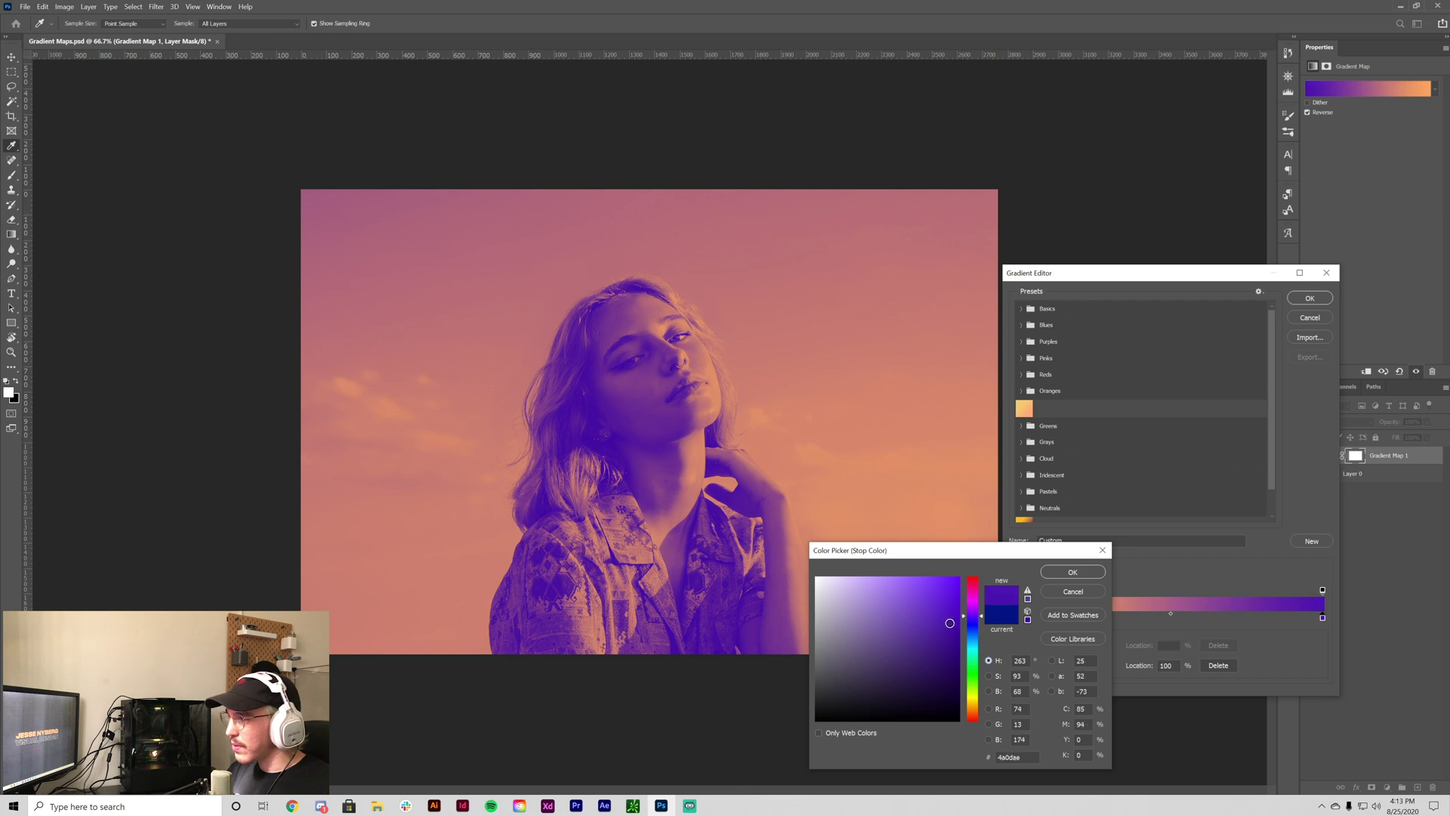
{"action": "left_click", "coordinate": [1073, 572]}
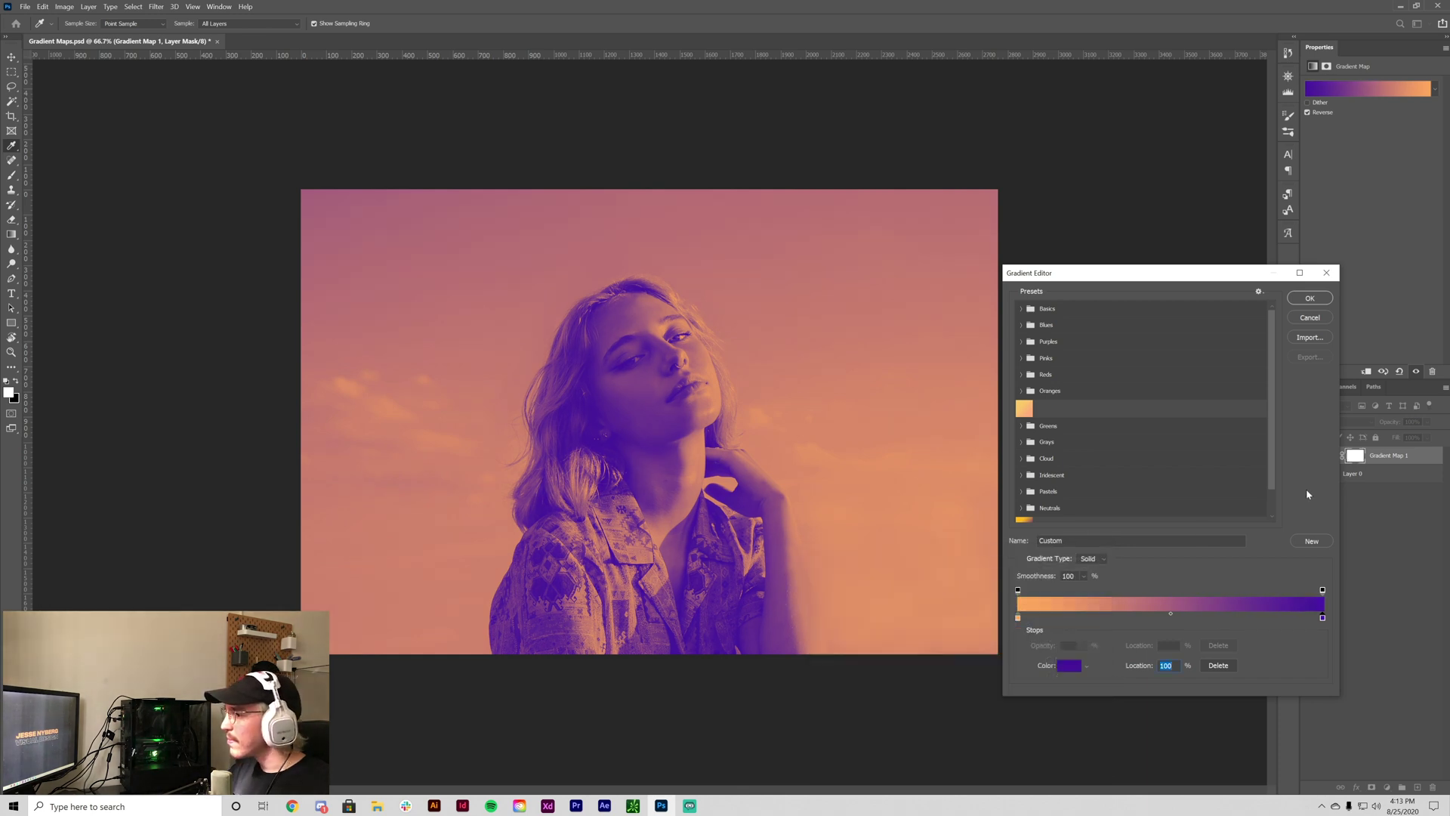
{"action": "left_click", "coordinate": [1314, 298]}
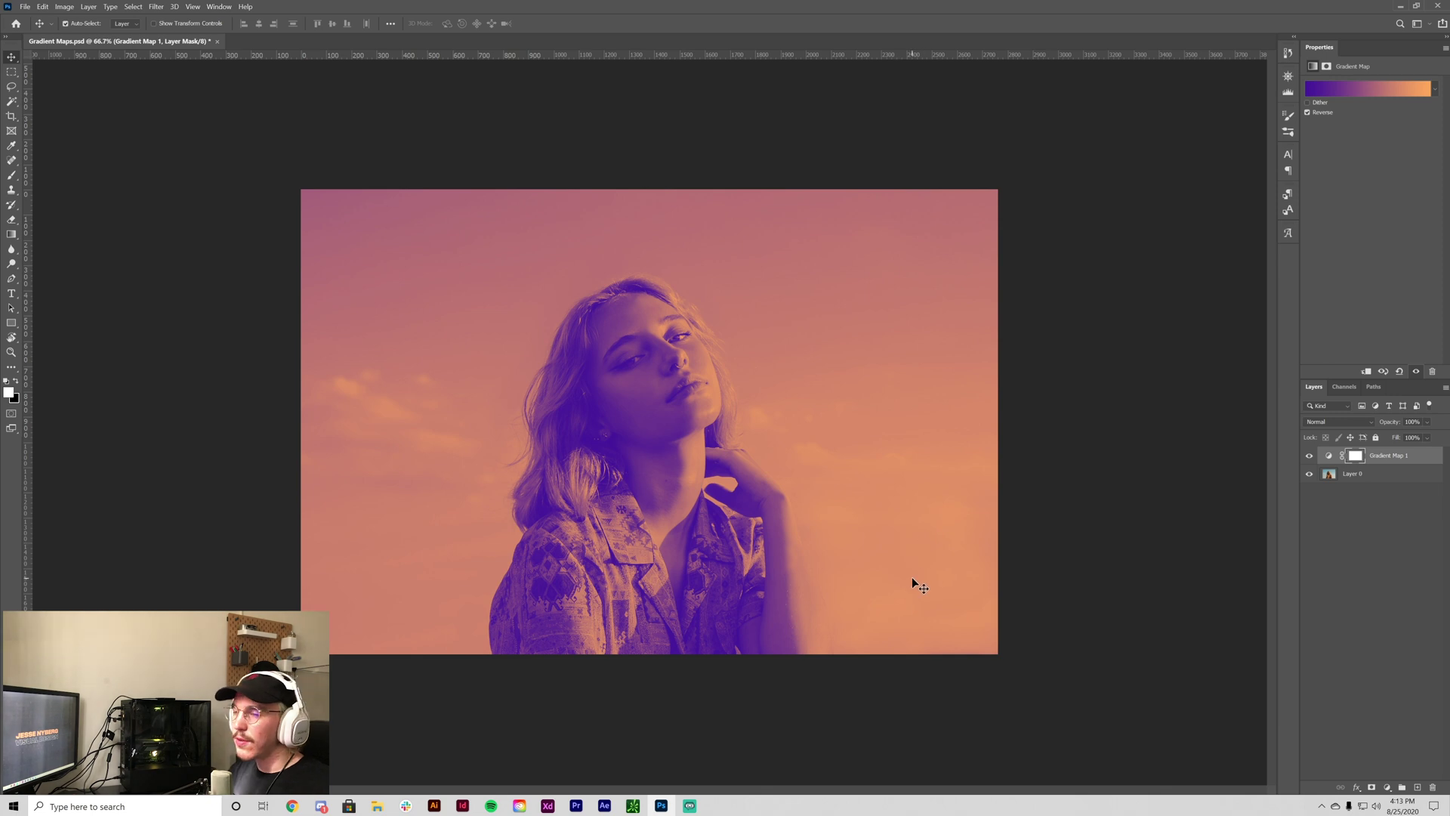
{"action": "left_click", "coordinate": [1306, 113]}
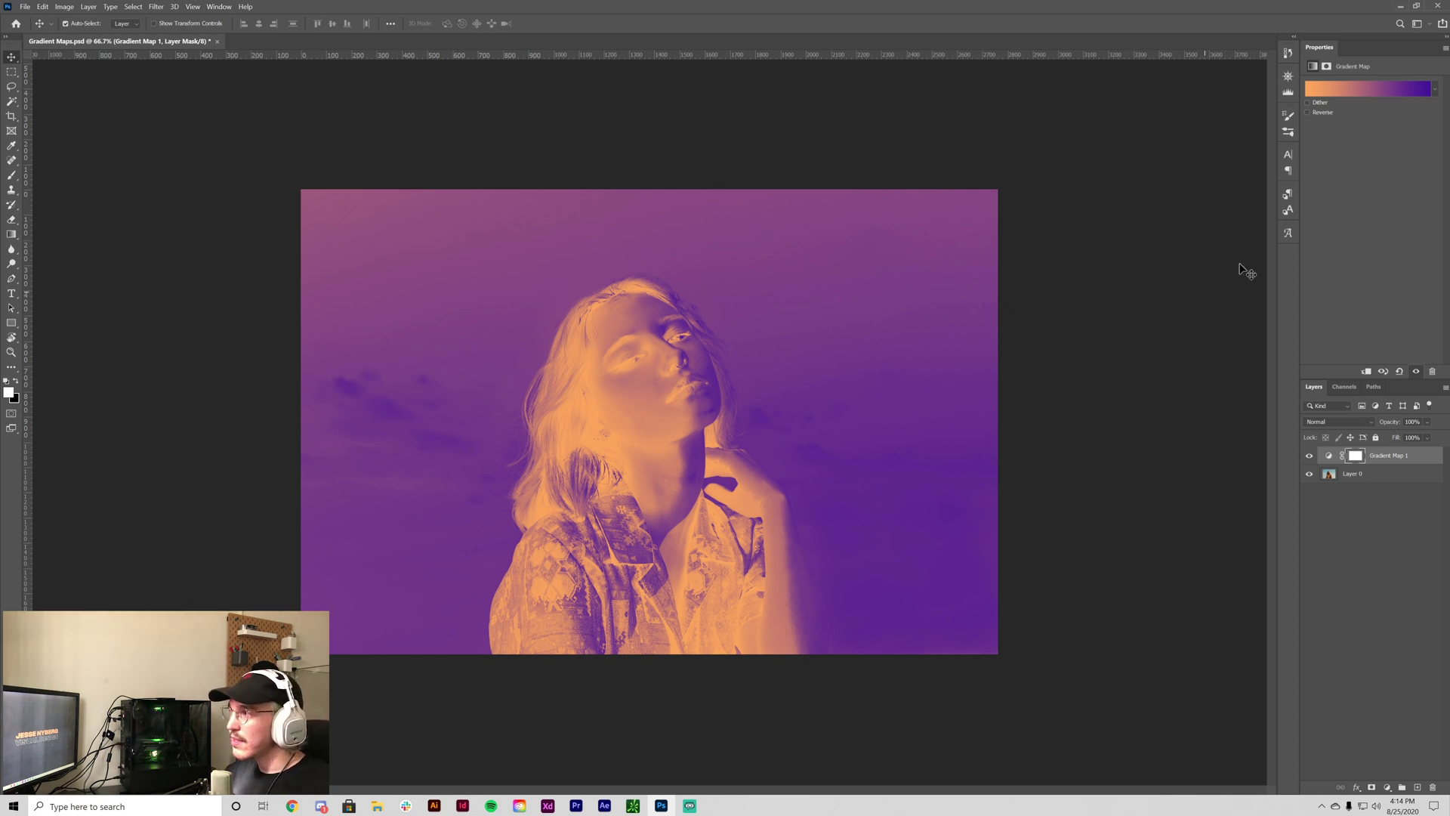
{"action": "left_click", "coordinate": [1308, 112]}
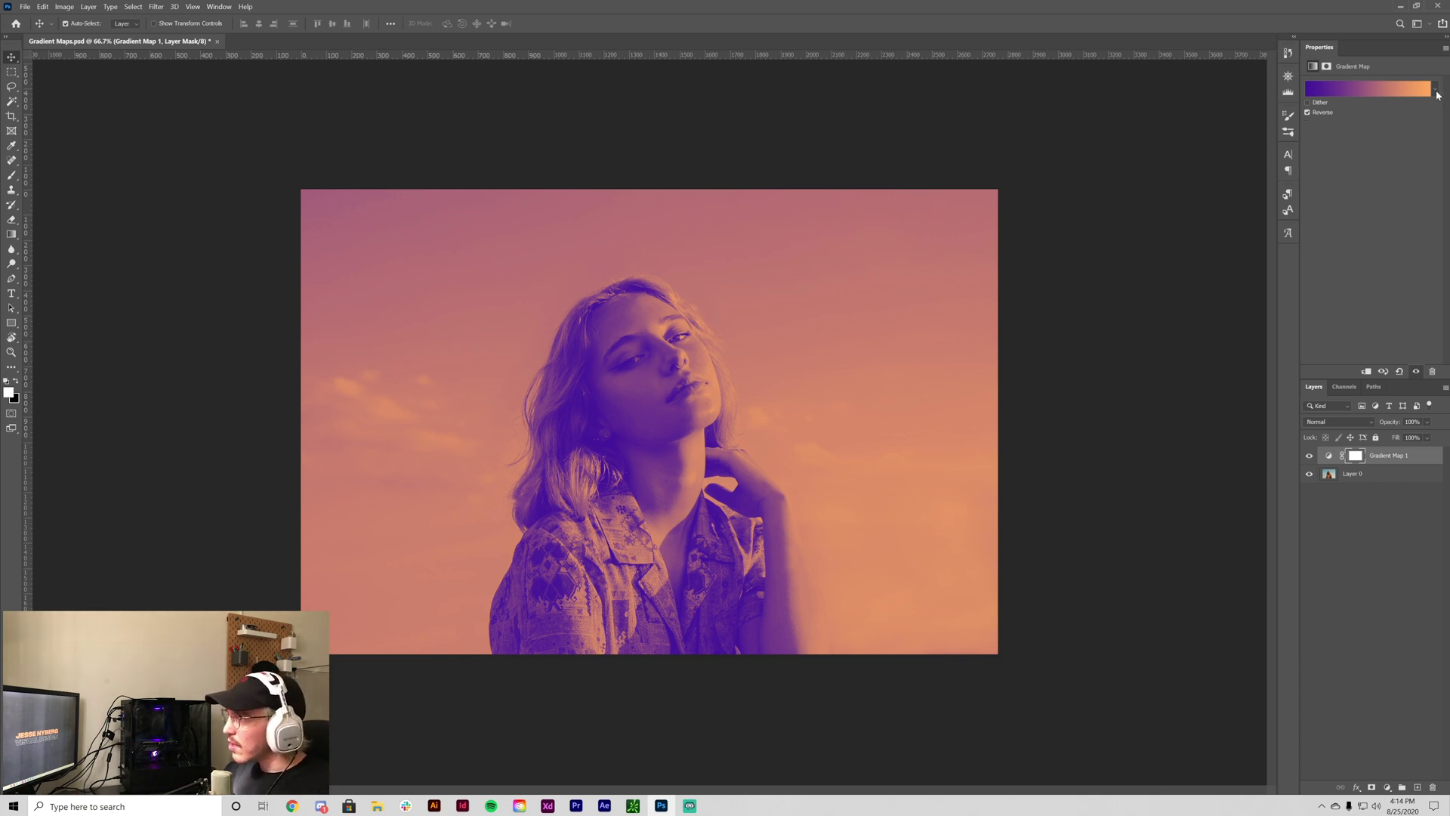
{"action": "left_click", "coordinate": [1379, 477]}
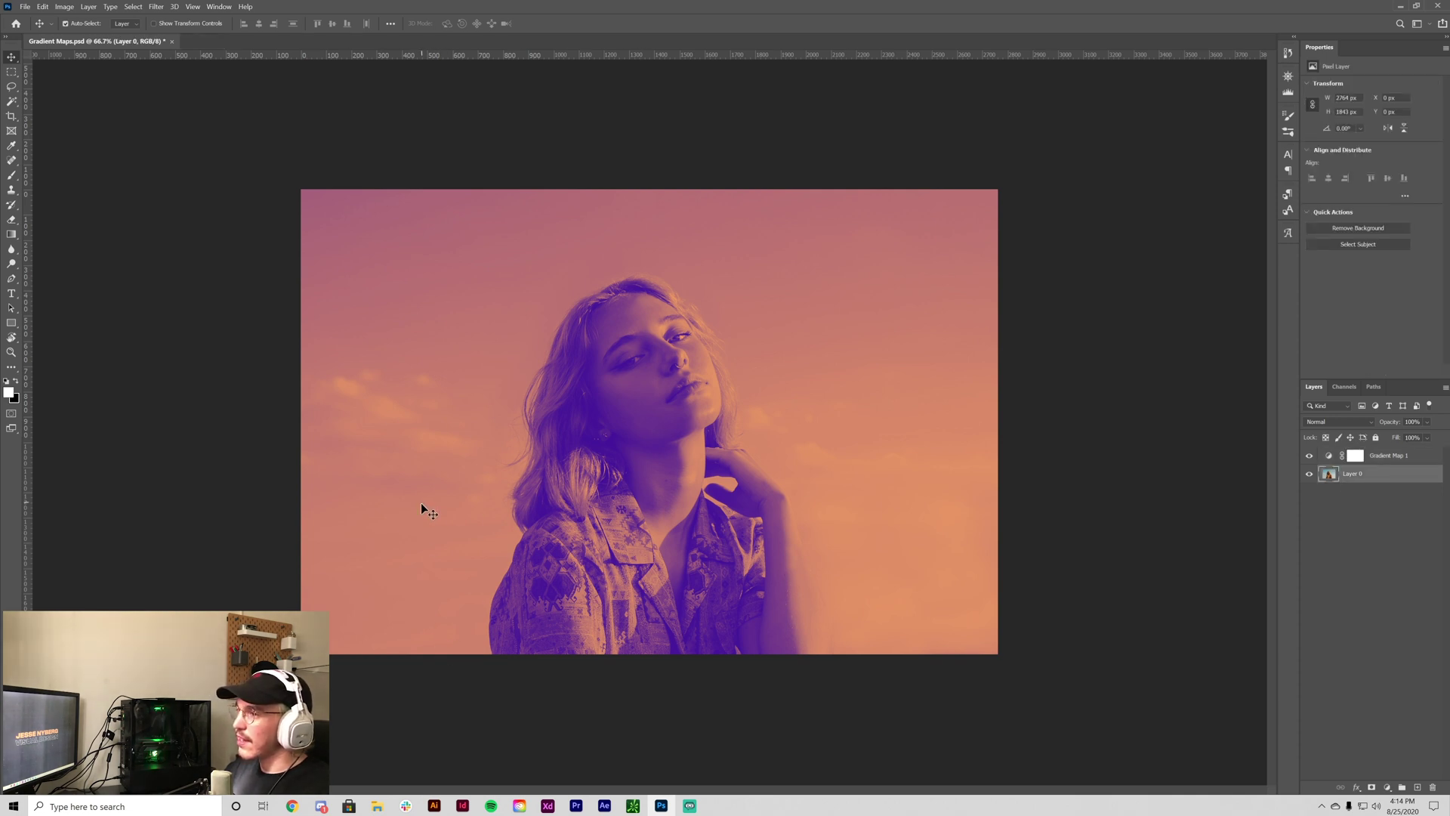
Add a Black & White 1 layer, then toggle Gradient Map 1's visibility twice to compare.
{"action": "left_click", "coordinate": [1388, 790]}
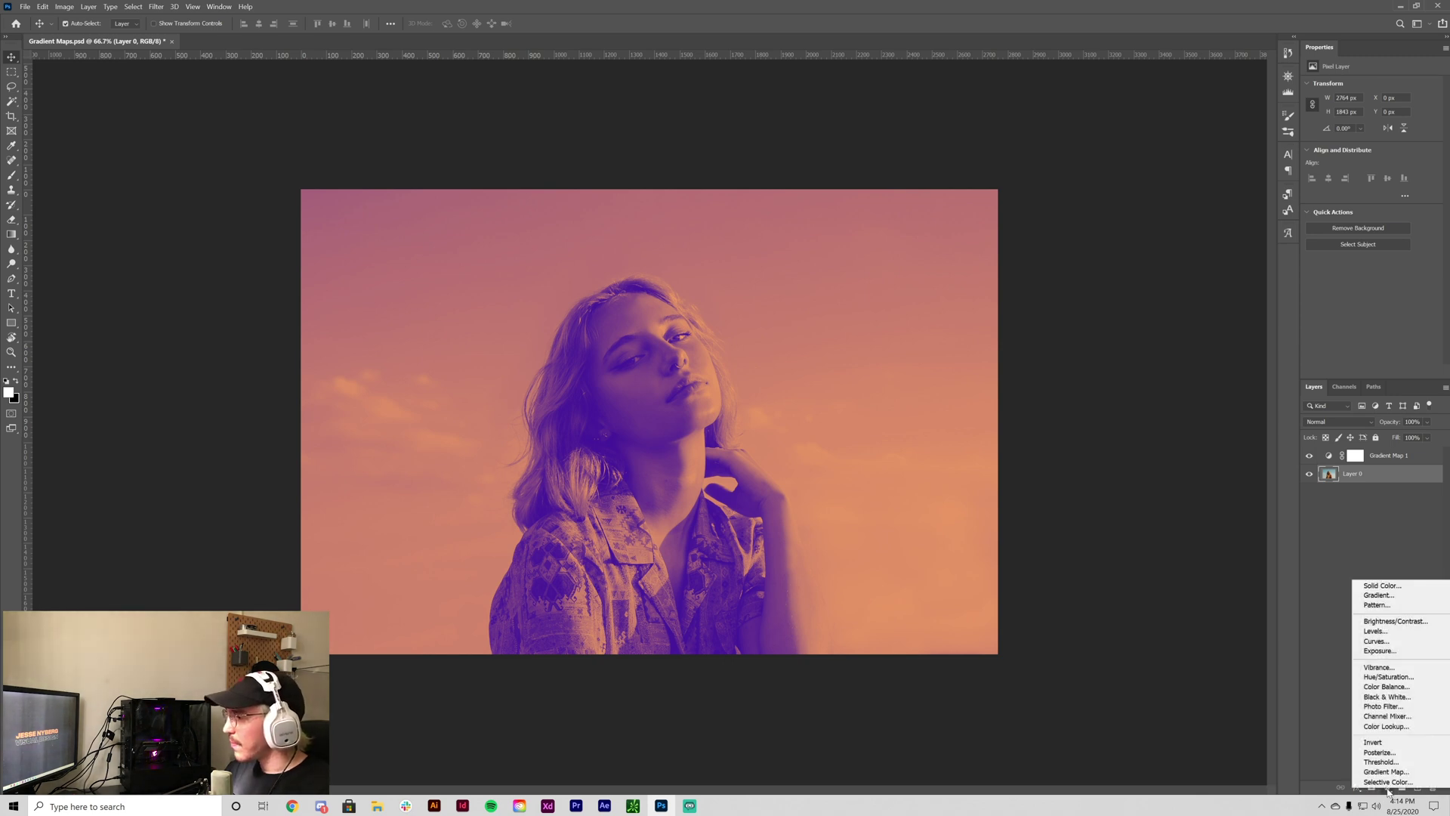
{"action": "left_click", "coordinate": [1399, 698]}
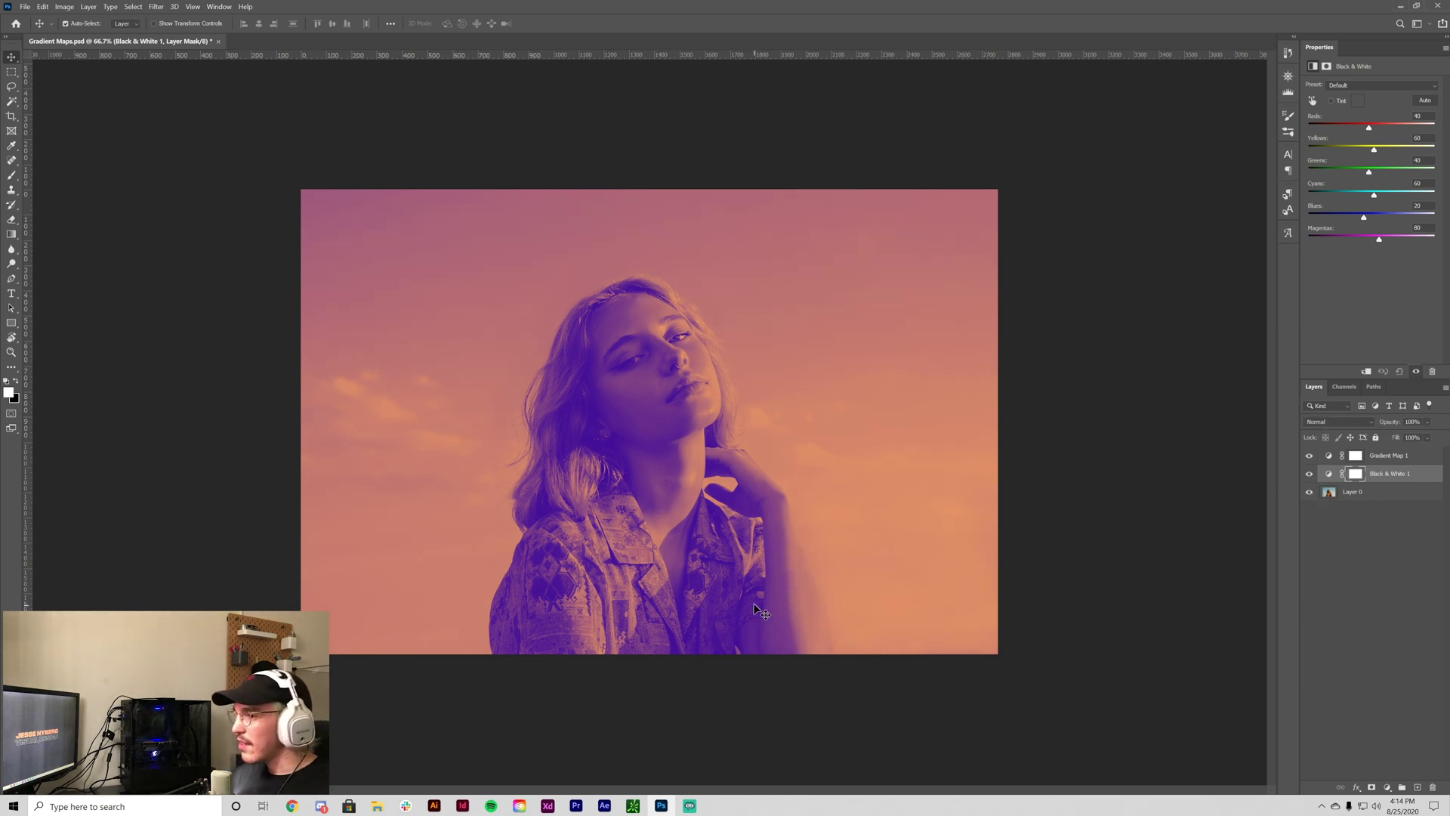
{"action": "left_click", "coordinate": [1310, 455]}
{"action": "left_click", "coordinate": [1309, 455]}
{"action": "left_click", "coordinate": [1310, 456]}
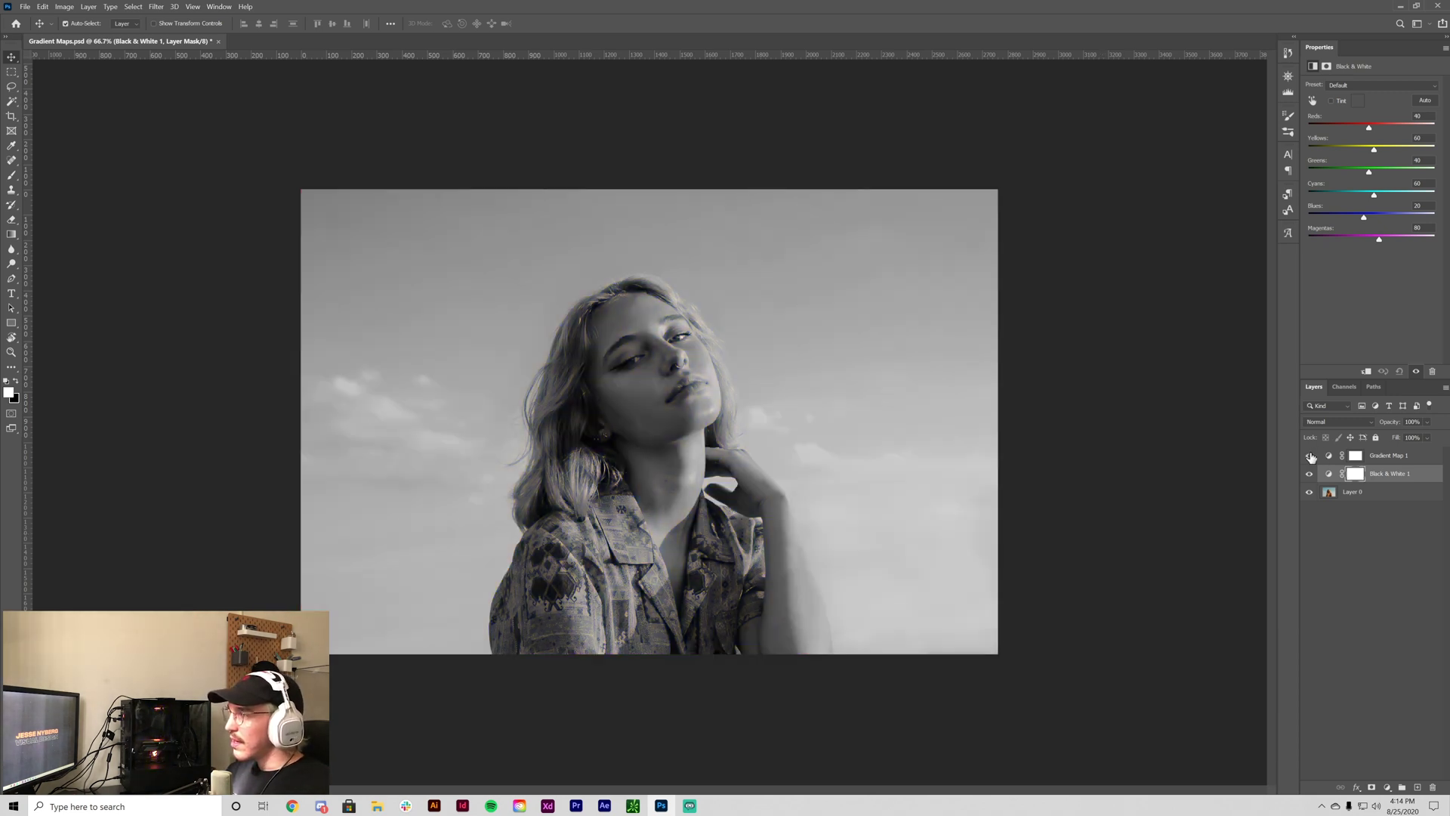
{"action": "left_click", "coordinate": [1309, 456]}
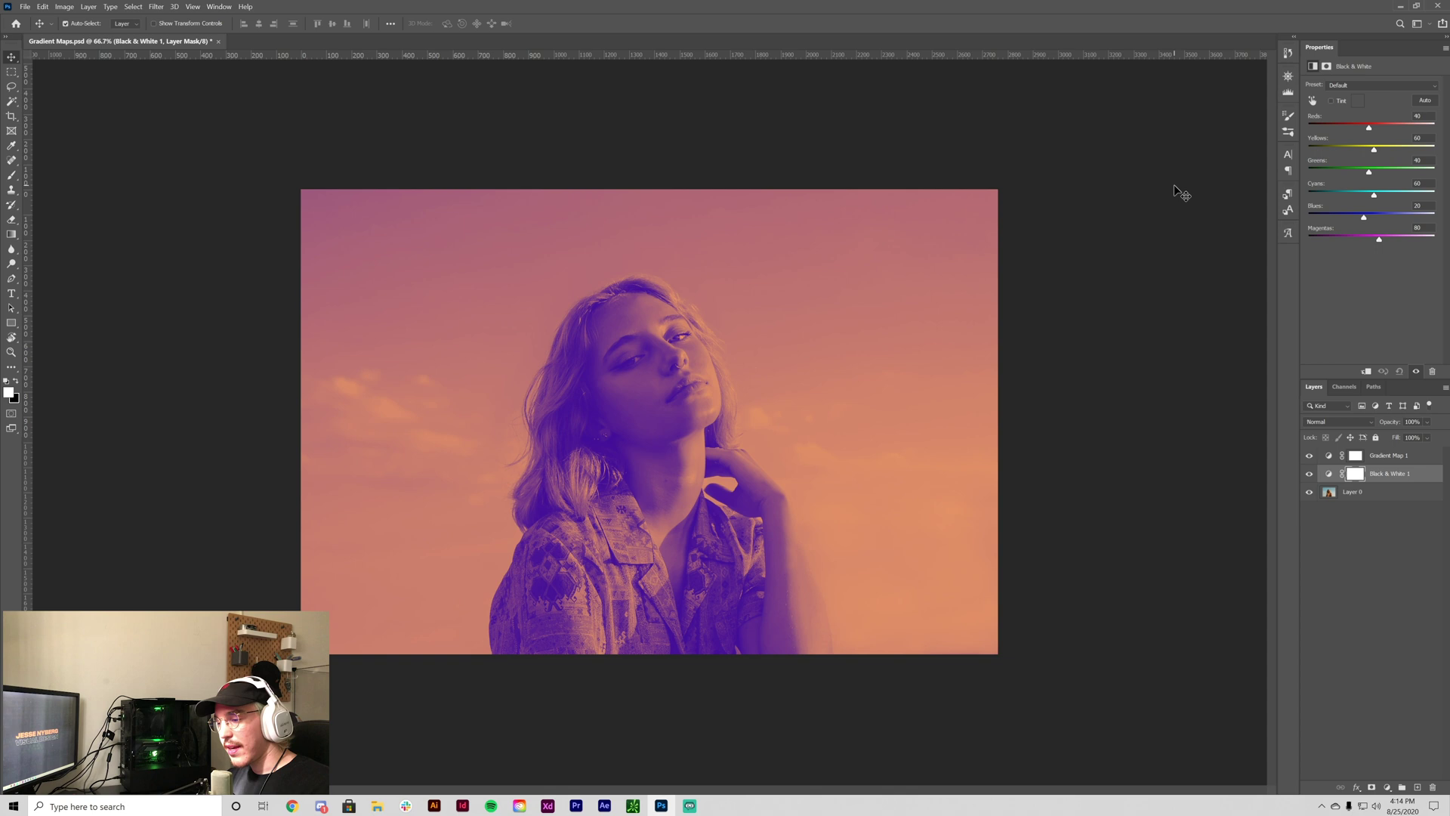
{"action": "left_click", "coordinate": [1386, 456]}
{"action": "left_click", "coordinate": [1436, 90]}
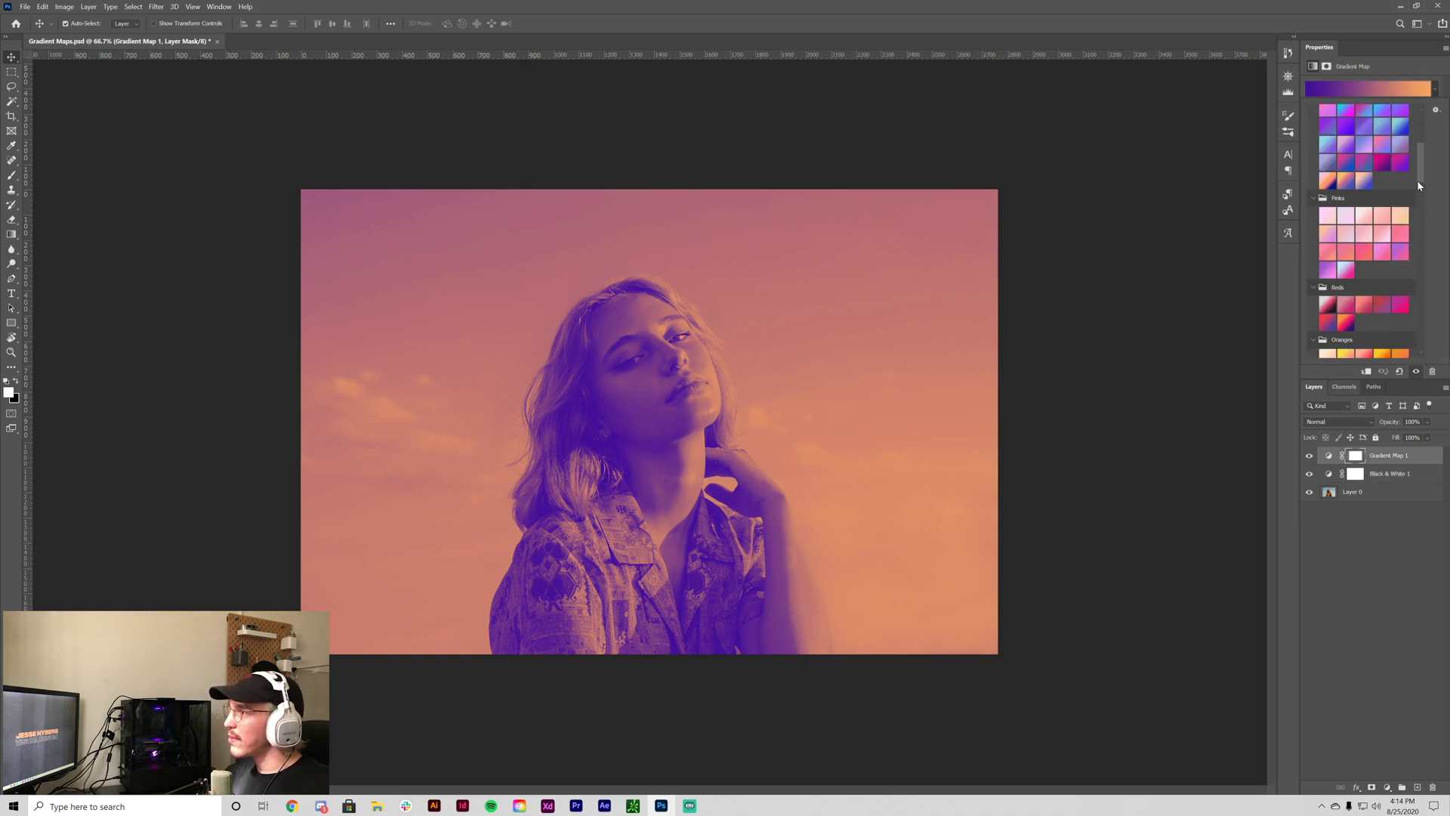
{"action": "left_click_drag", "start_coordinate": [1417, 181], "coordinate": [1415, 142]}
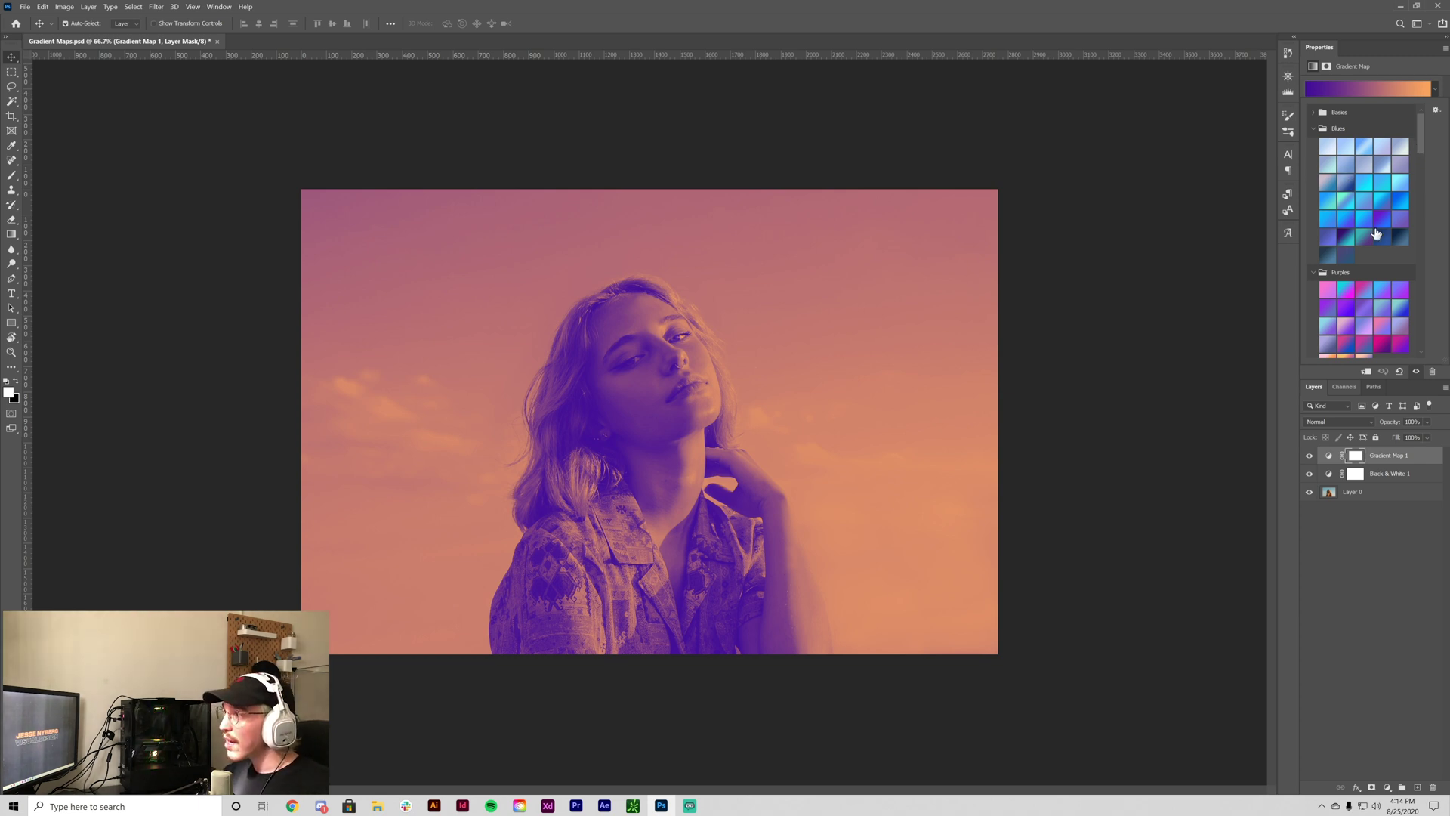
{"action": "left_click", "coordinate": [1344, 236]}
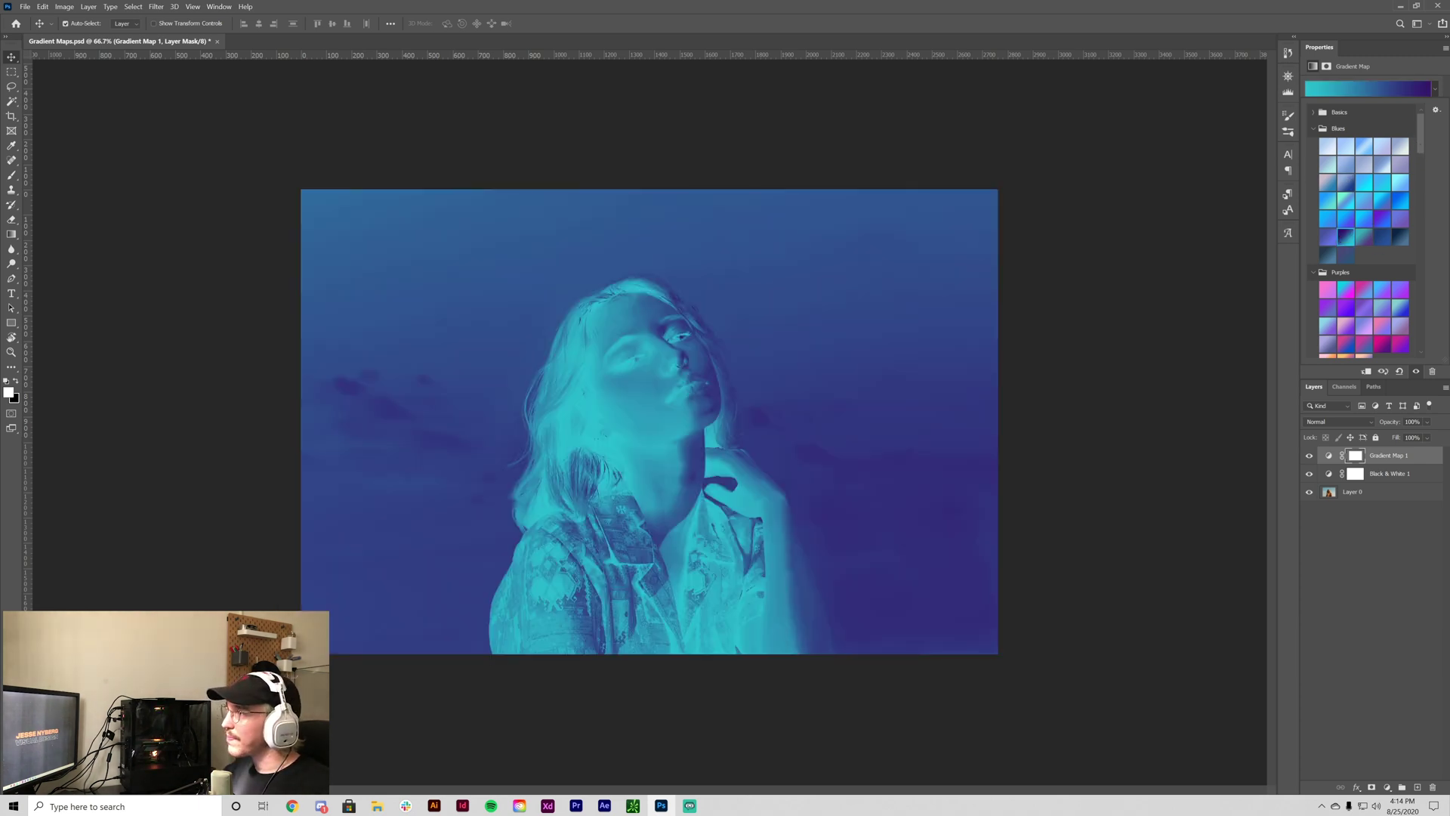
{"action": "key", "text": "Return"}
{"action": "left_click", "coordinate": [1308, 112]}
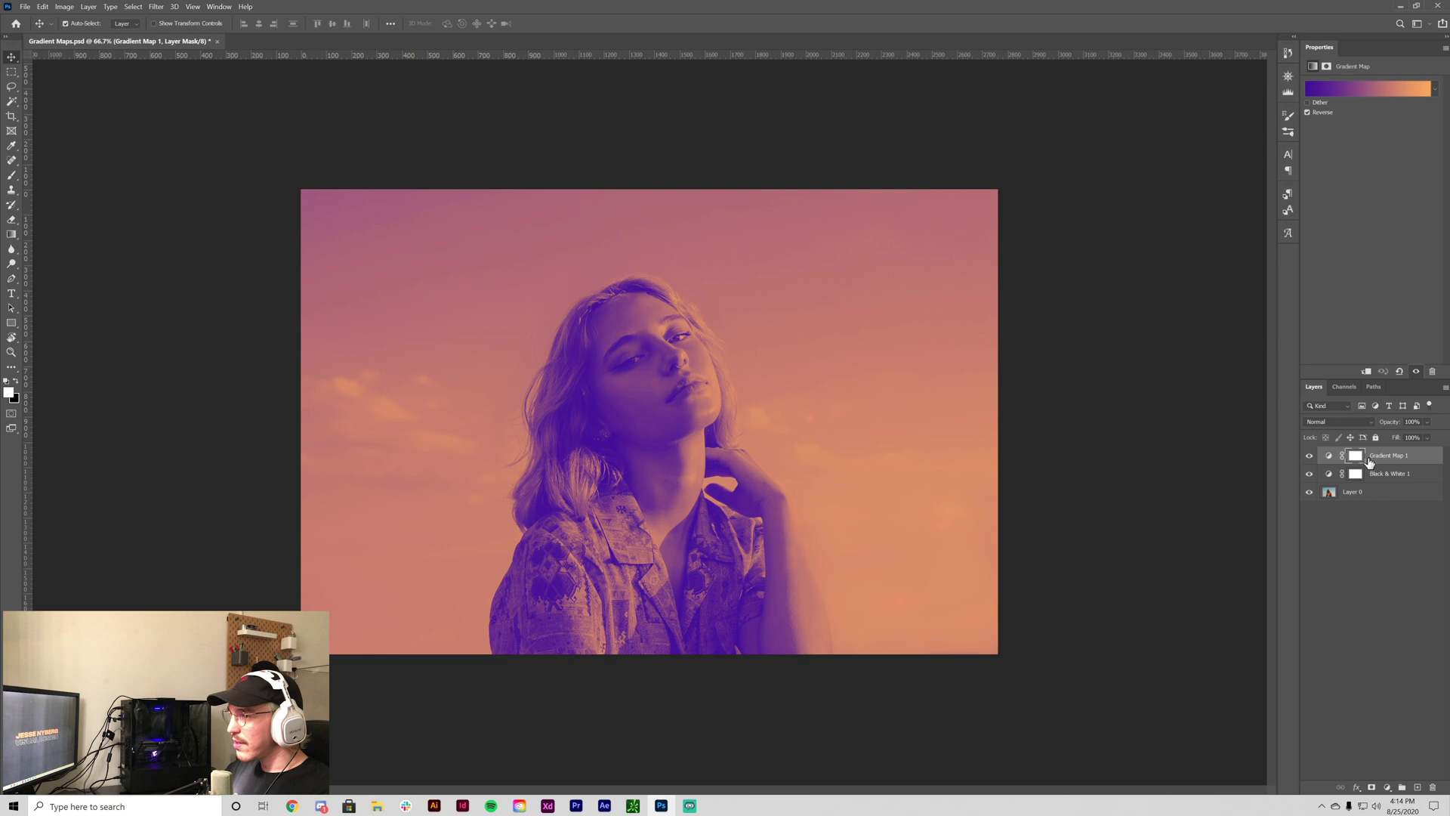
Delete the Black & White 1 layer and set Gradient Map 1's blend mode to Soft Light.
{"action": "left_click_drag", "start_coordinate": [1391, 474], "coordinate": [1431, 787]}
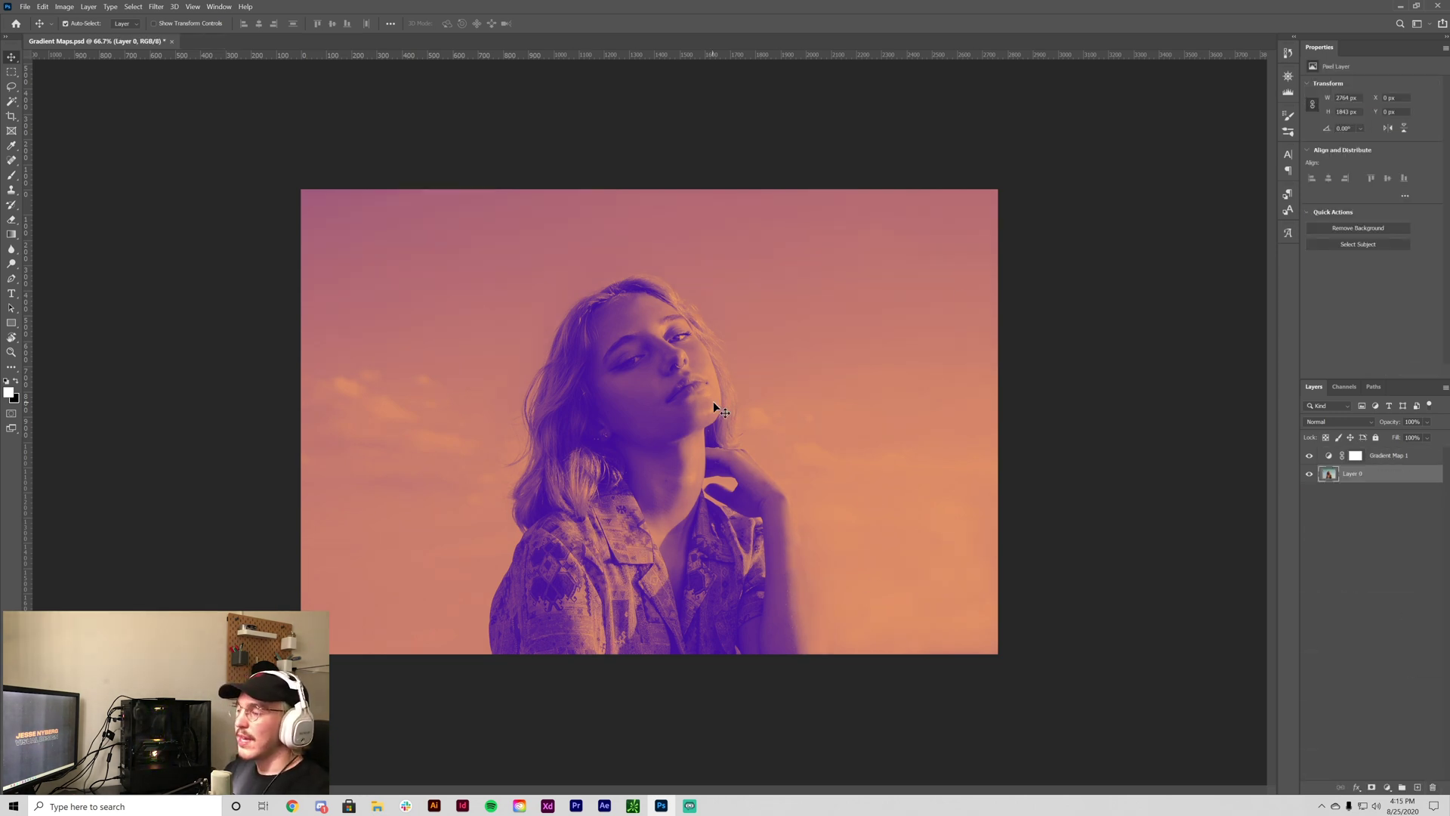
{"action": "left_click", "coordinate": [1380, 454]}
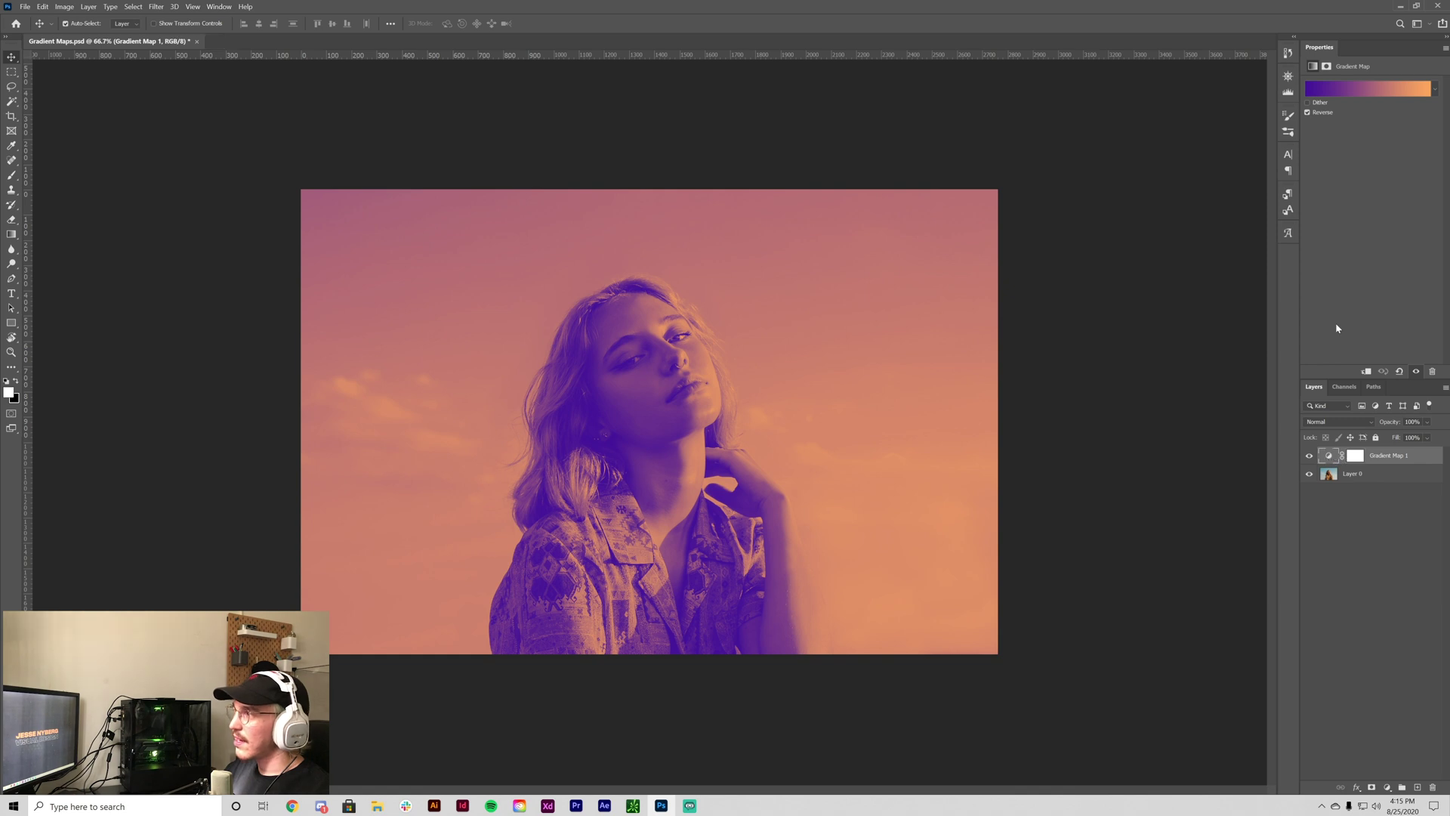
{"action": "left_click", "coordinate": [1333, 423]}
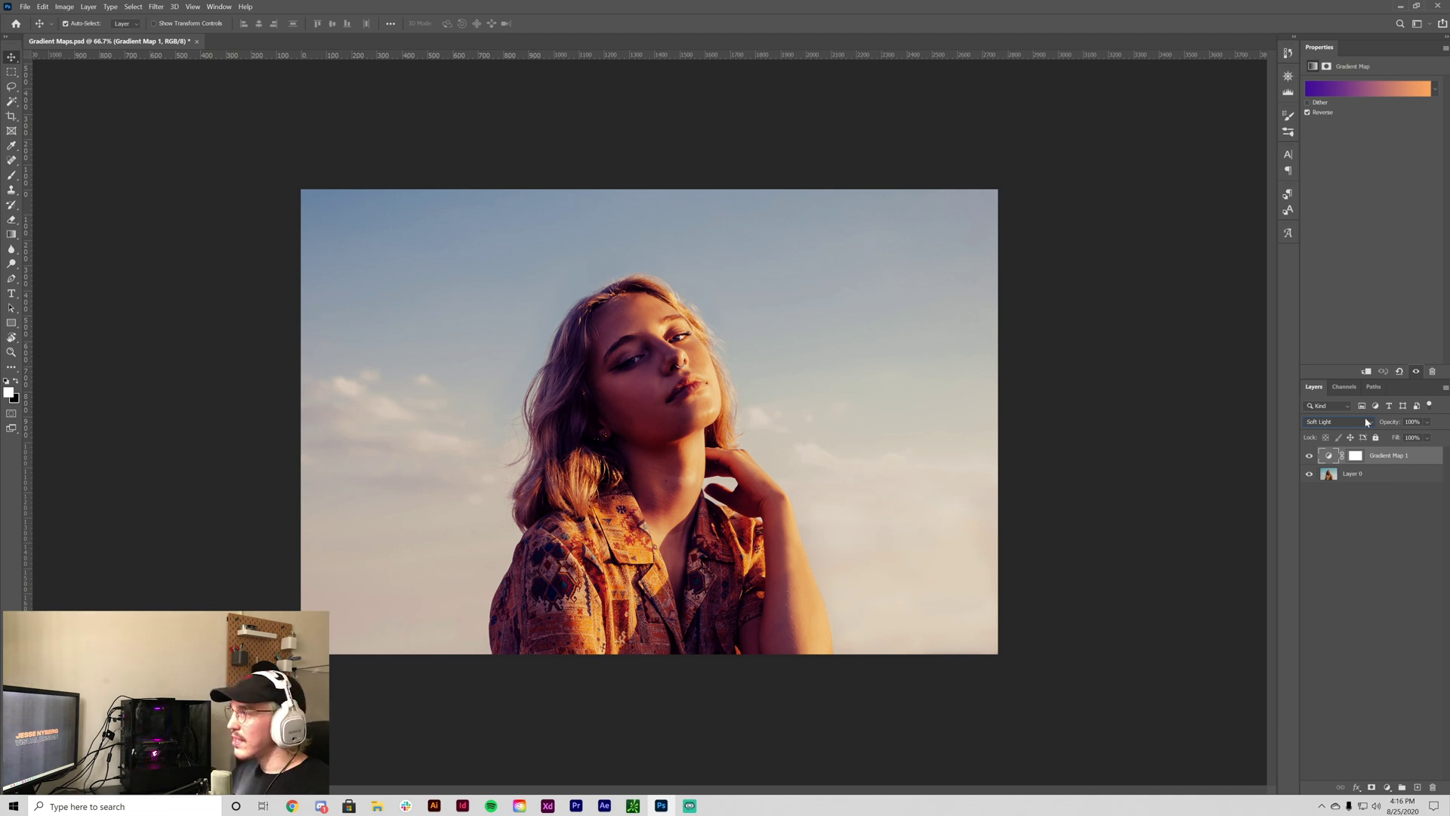
Toggle the Gradient Map's Reverse option to compare orange-to-purple and purple-to-orange directions.
{"action": "left_click", "coordinate": [1355, 457]}
{"action": "left_click", "coordinate": [1329, 456]}
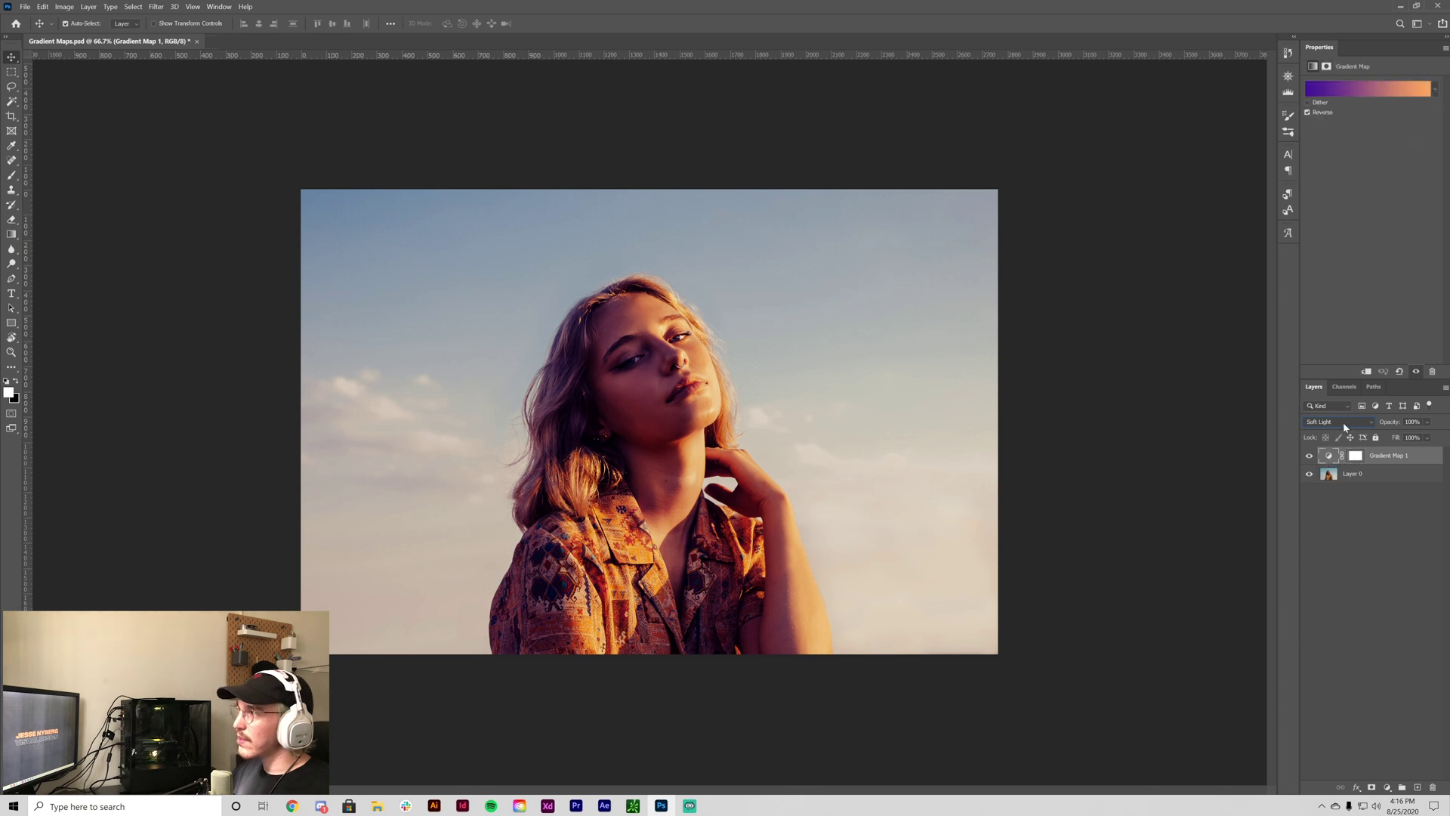
{"action": "left_click", "coordinate": [1309, 112]}
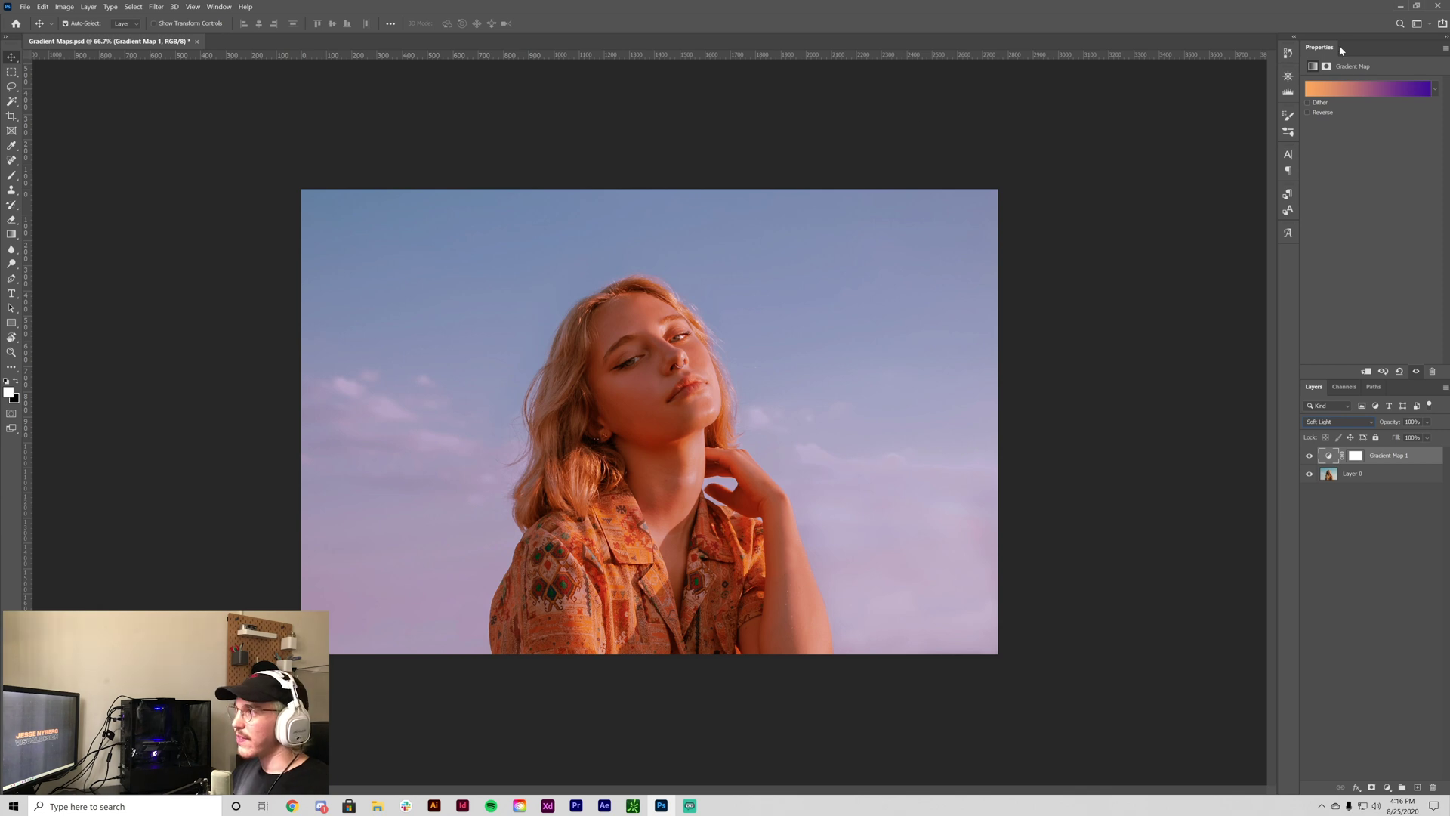
{"action": "left_click", "coordinate": [1307, 112]}
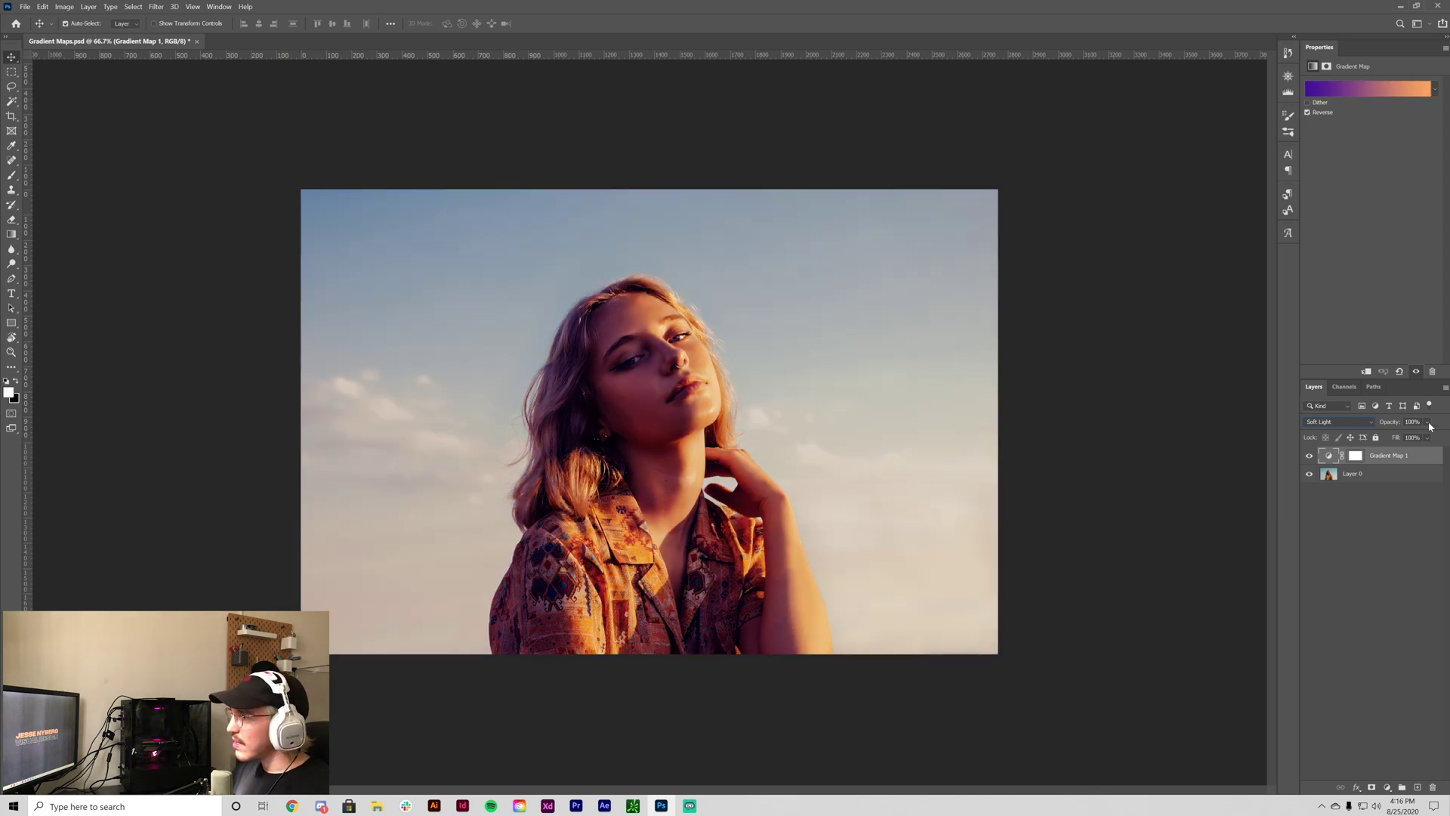
Lower Gradient Map 1's opacity from 50% to about 35% with the gradient running orange-to-purple.
{"action": "left_click", "coordinate": [1410, 421]}
{"action": "type", "text": "50"}
{"action": "key", "text": "Return"}
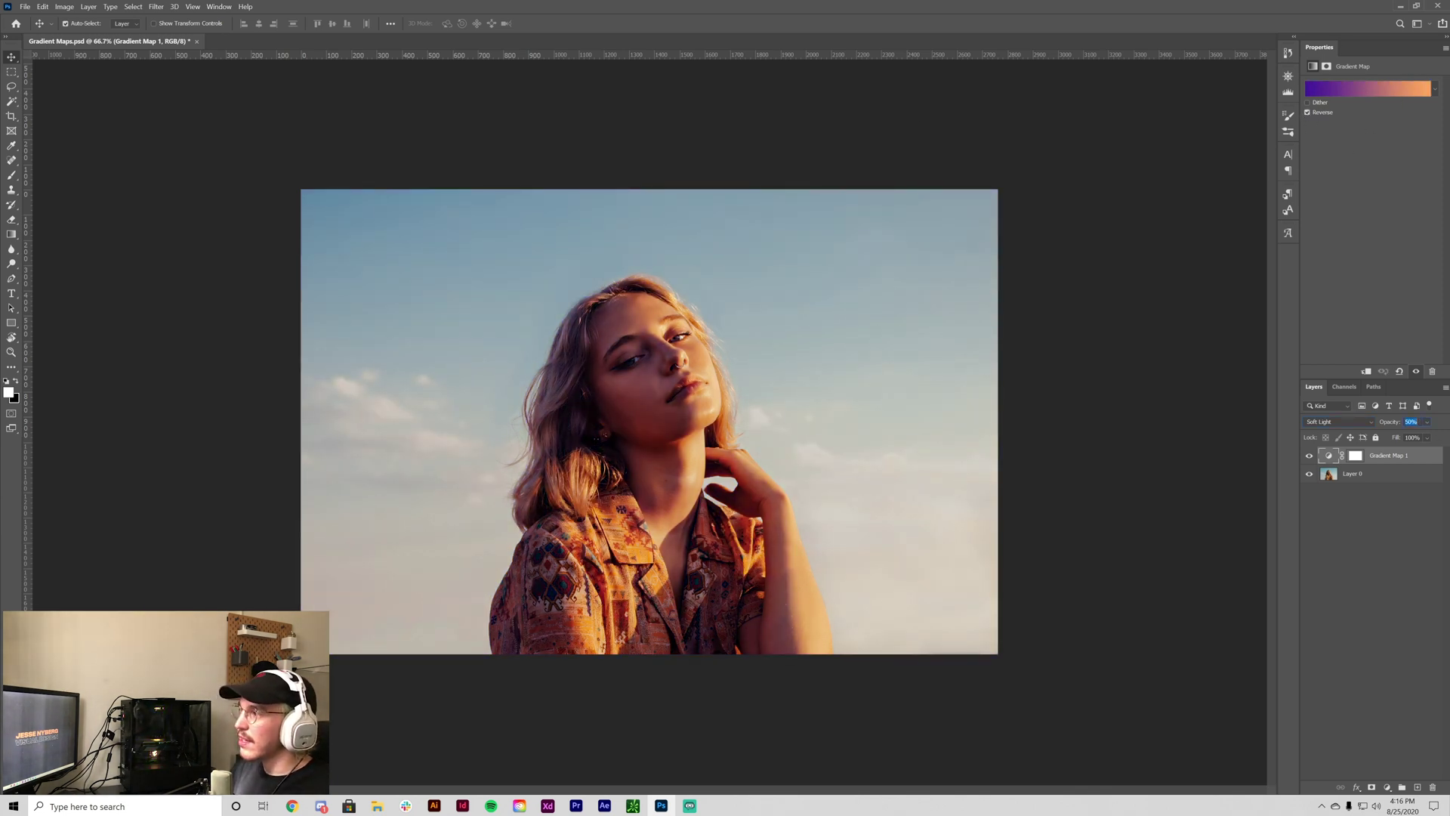
{"action": "key", "text": "Up"}
{"action": "key", "text": "Up"}
{"action": "key", "text": "Up"}
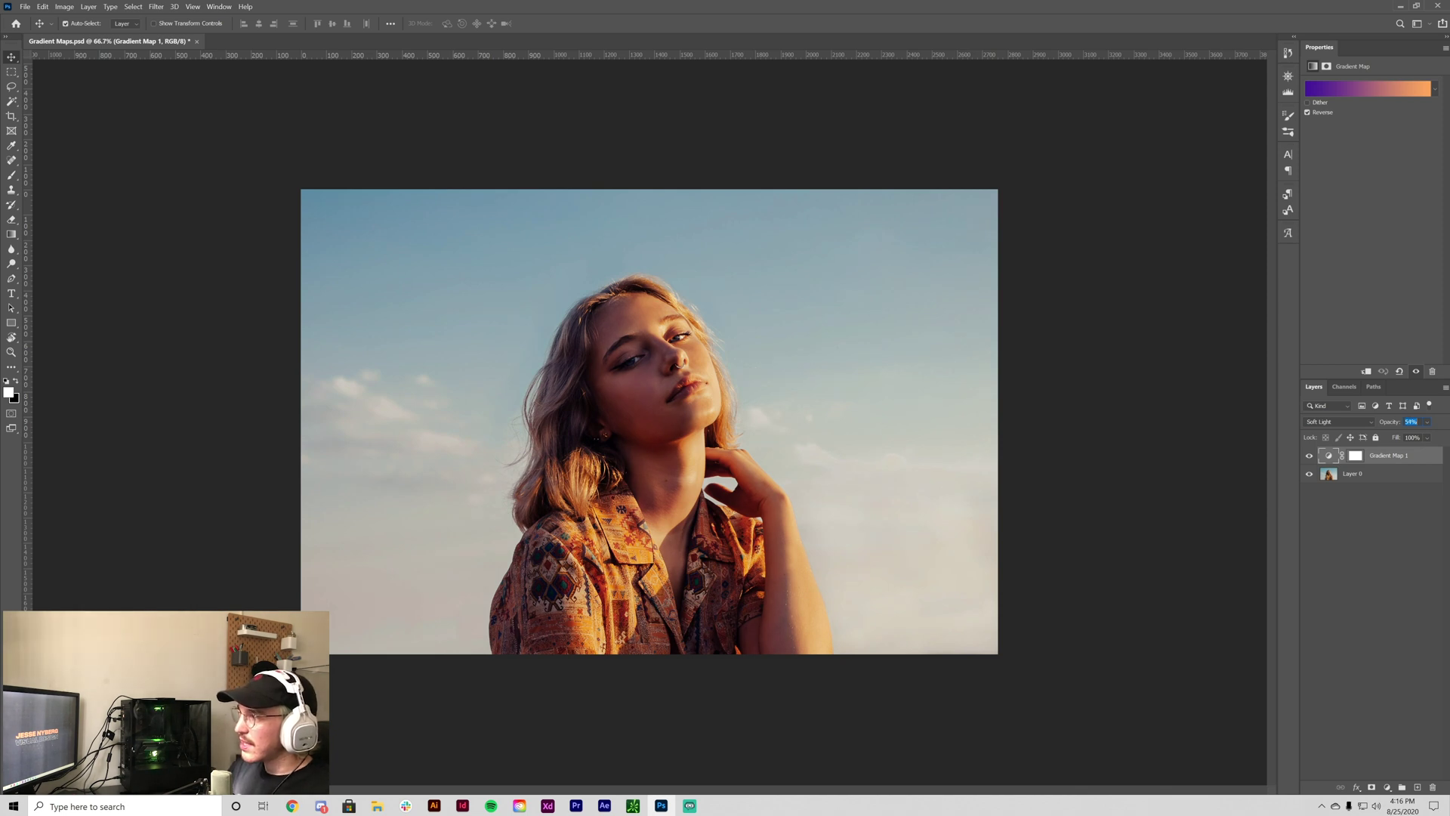
{"action": "key", "text": "Up"}
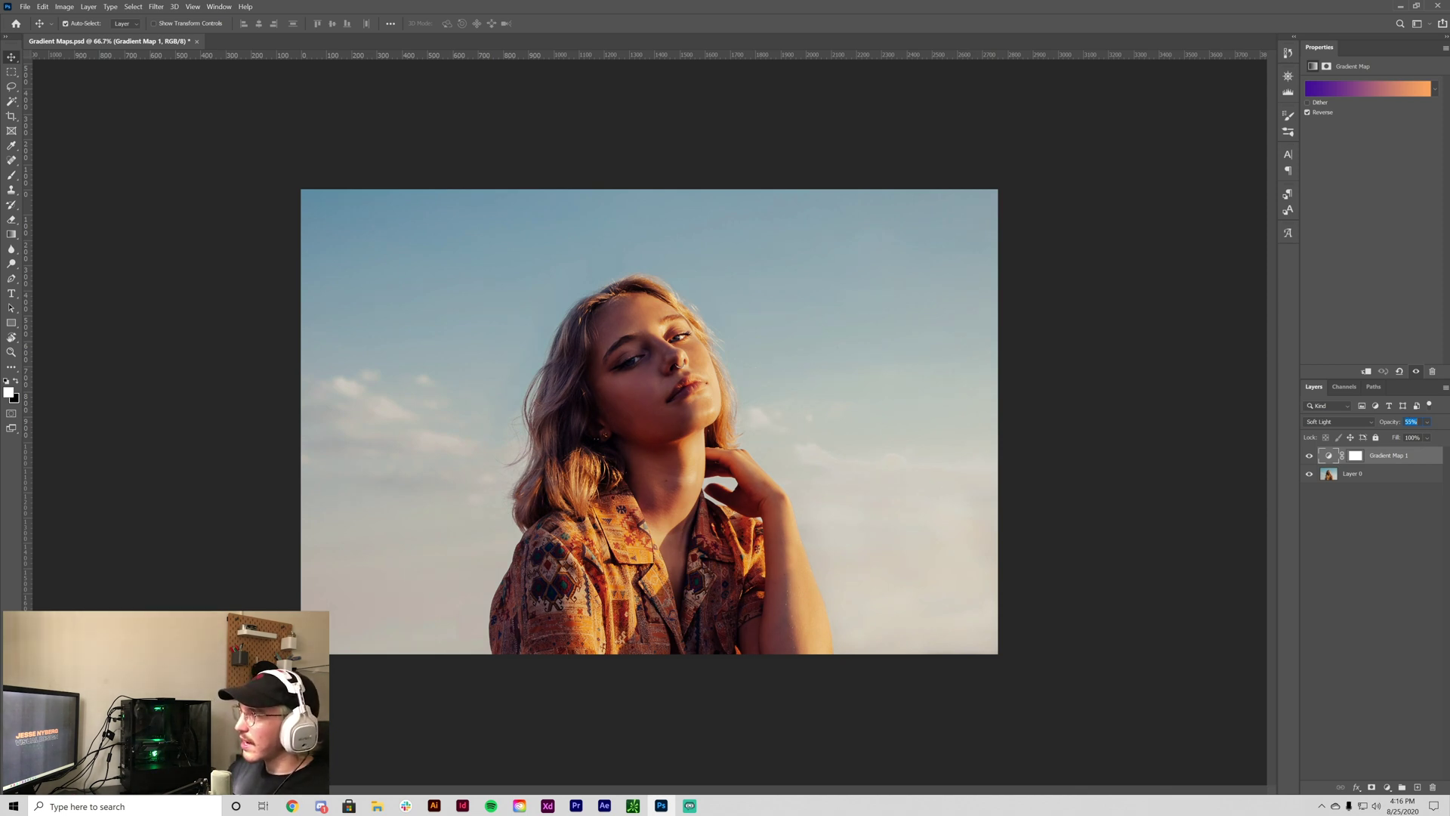
{"action": "left_click", "coordinate": [1308, 112]}
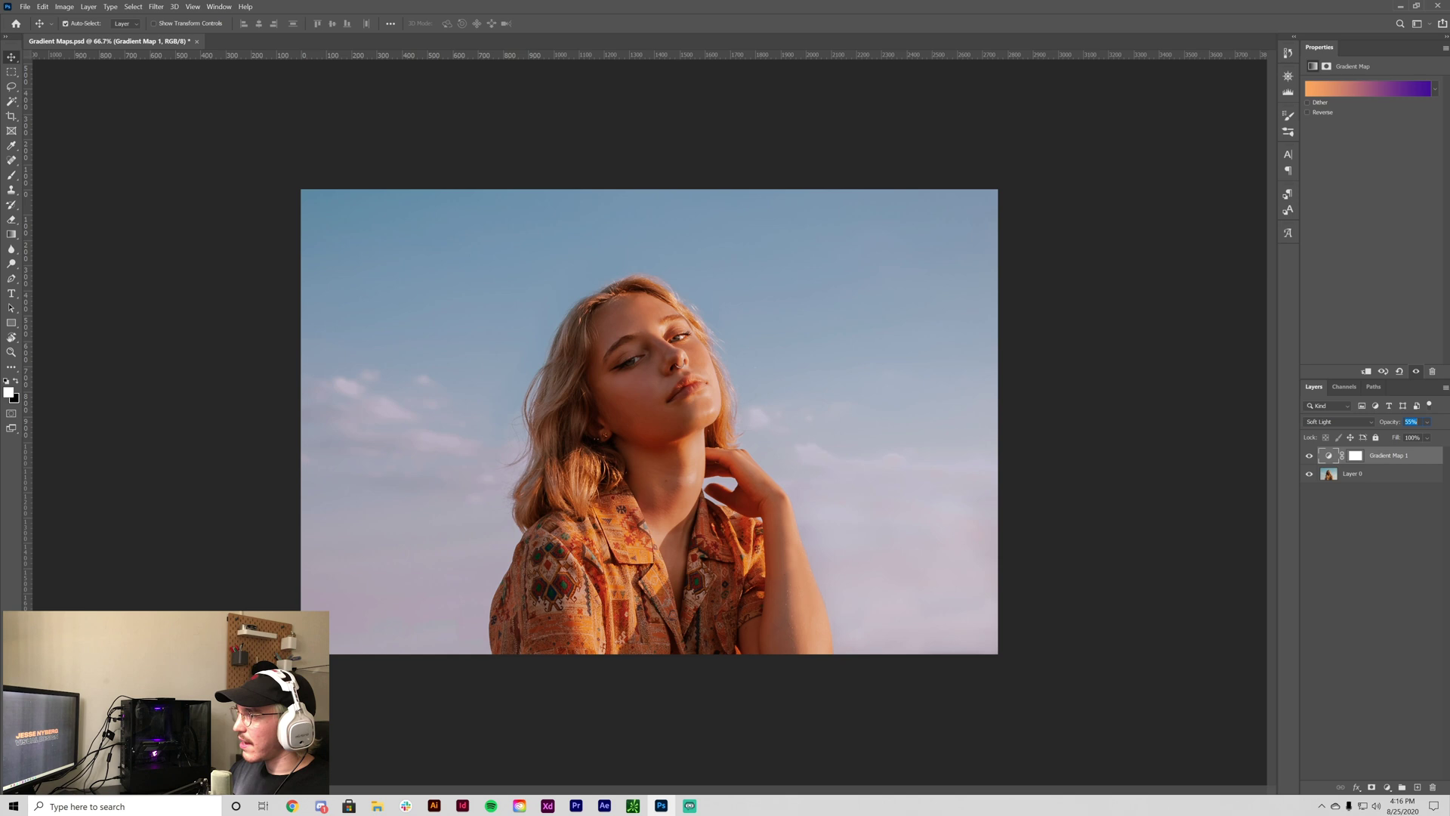
{"action": "key", "text": "Down"}
{"action": "key", "text": "Down"}
{"action": "key", "text": "Down"}
{"action": "key", "text": "Down"}
{"action": "key", "text": "Down"}
{"action": "key", "text": "Down"}
{"action": "key", "text": "Down"}
{"action": "key", "text": "Down"}
{"action": "key", "text": "Down"}
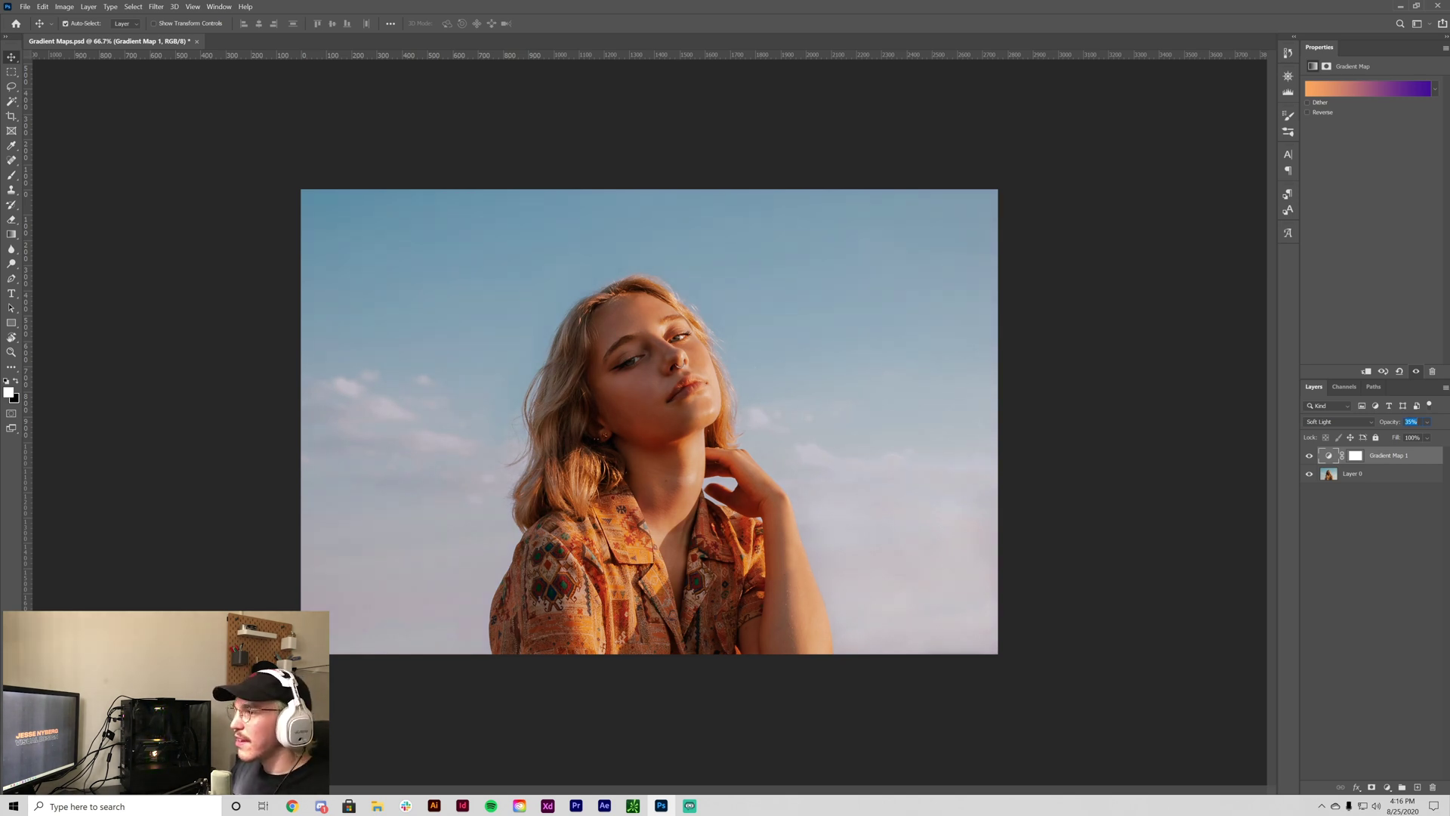
Hide and show Gradient Map 1 to compare with the original, then reselect it.
{"action": "left_click", "coordinate": [1412, 494]}
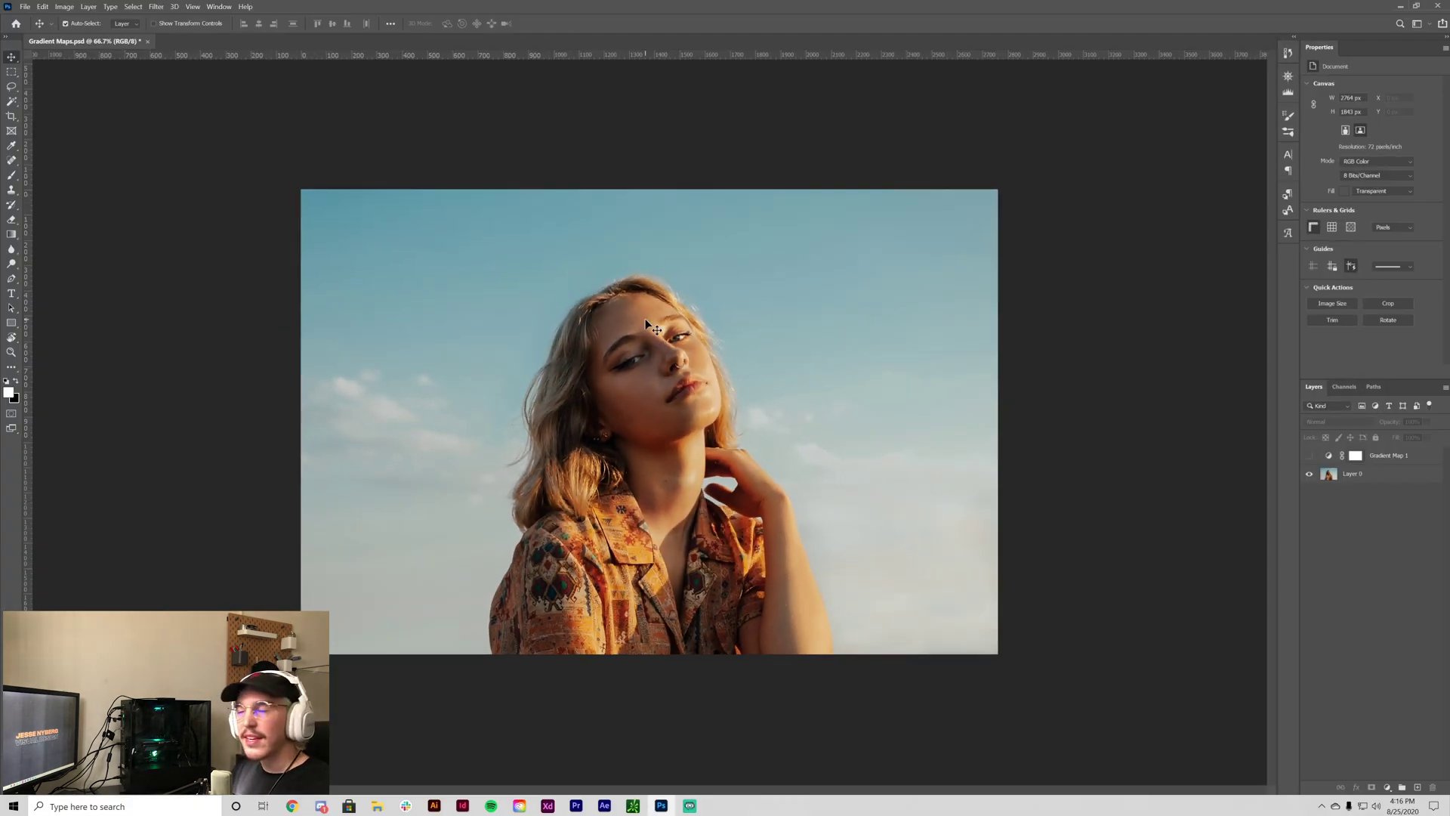
{"action": "left_click", "coordinate": [1308, 456]}
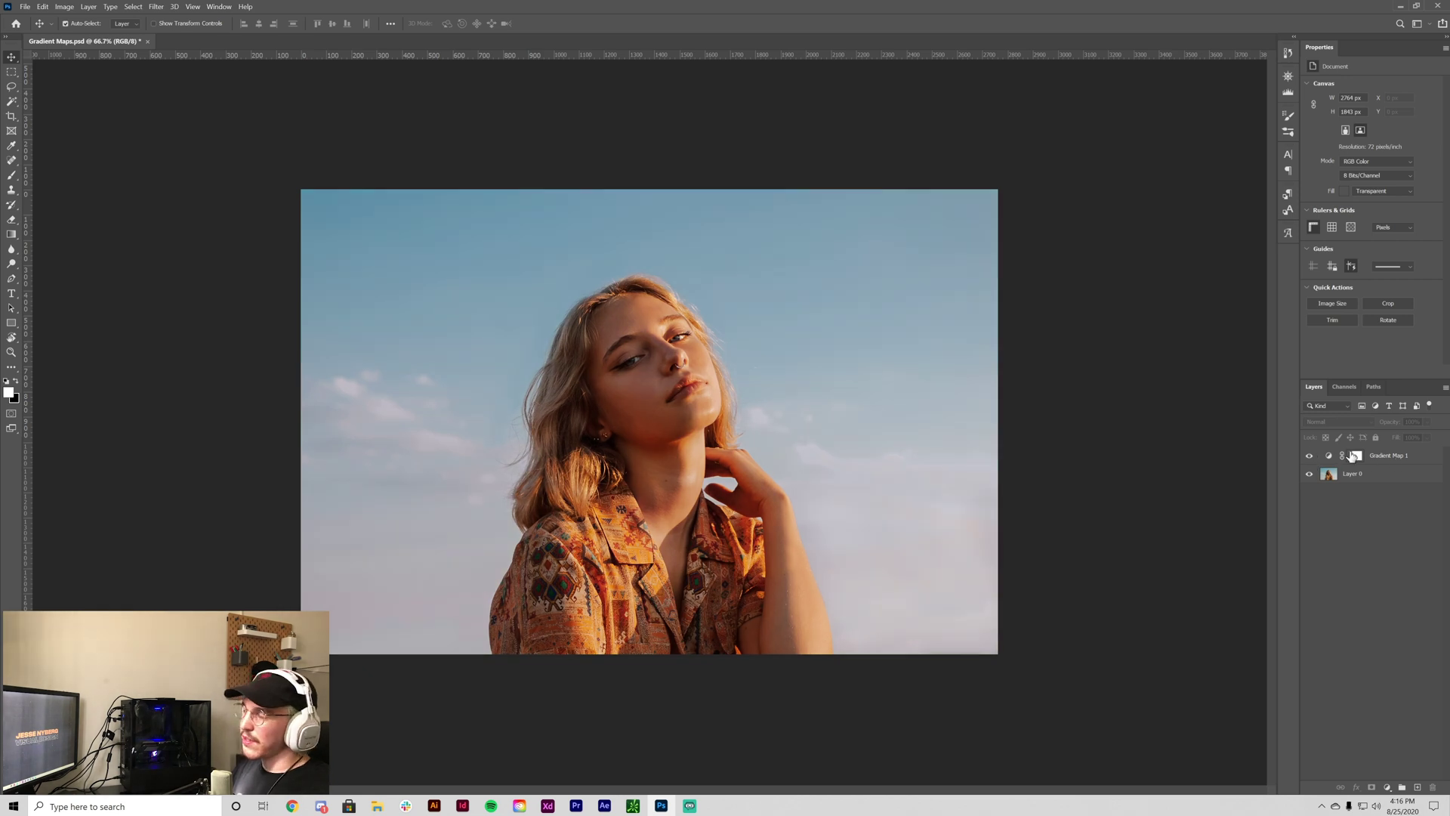
{"action": "left_click", "coordinate": [1332, 459]}
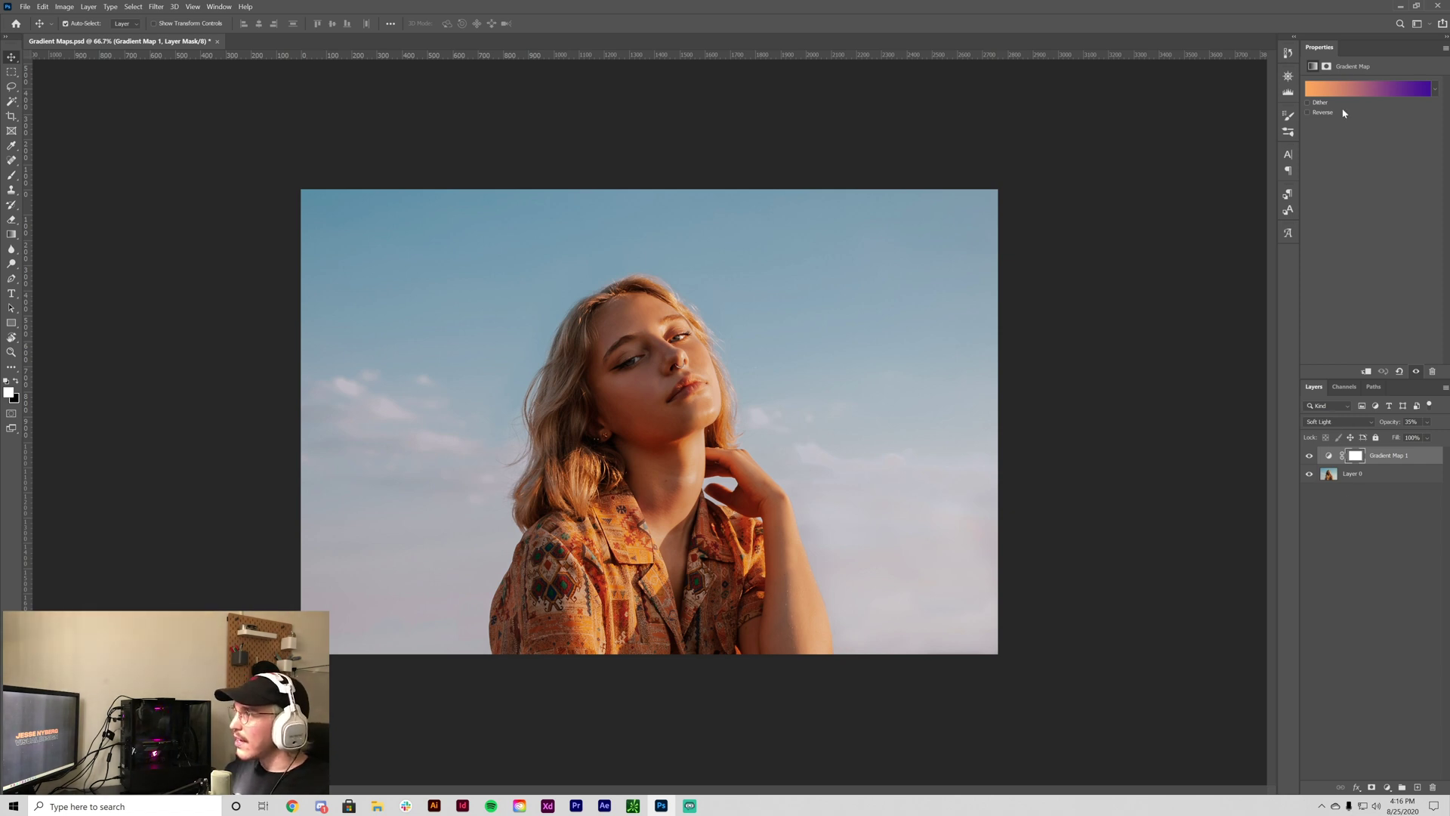
Add a new colour stop at 45% of the gradient and colour it yellow-green.
{"action": "left_click", "coordinate": [1351, 88]}
{"action": "left_click", "coordinate": [1018, 617]}
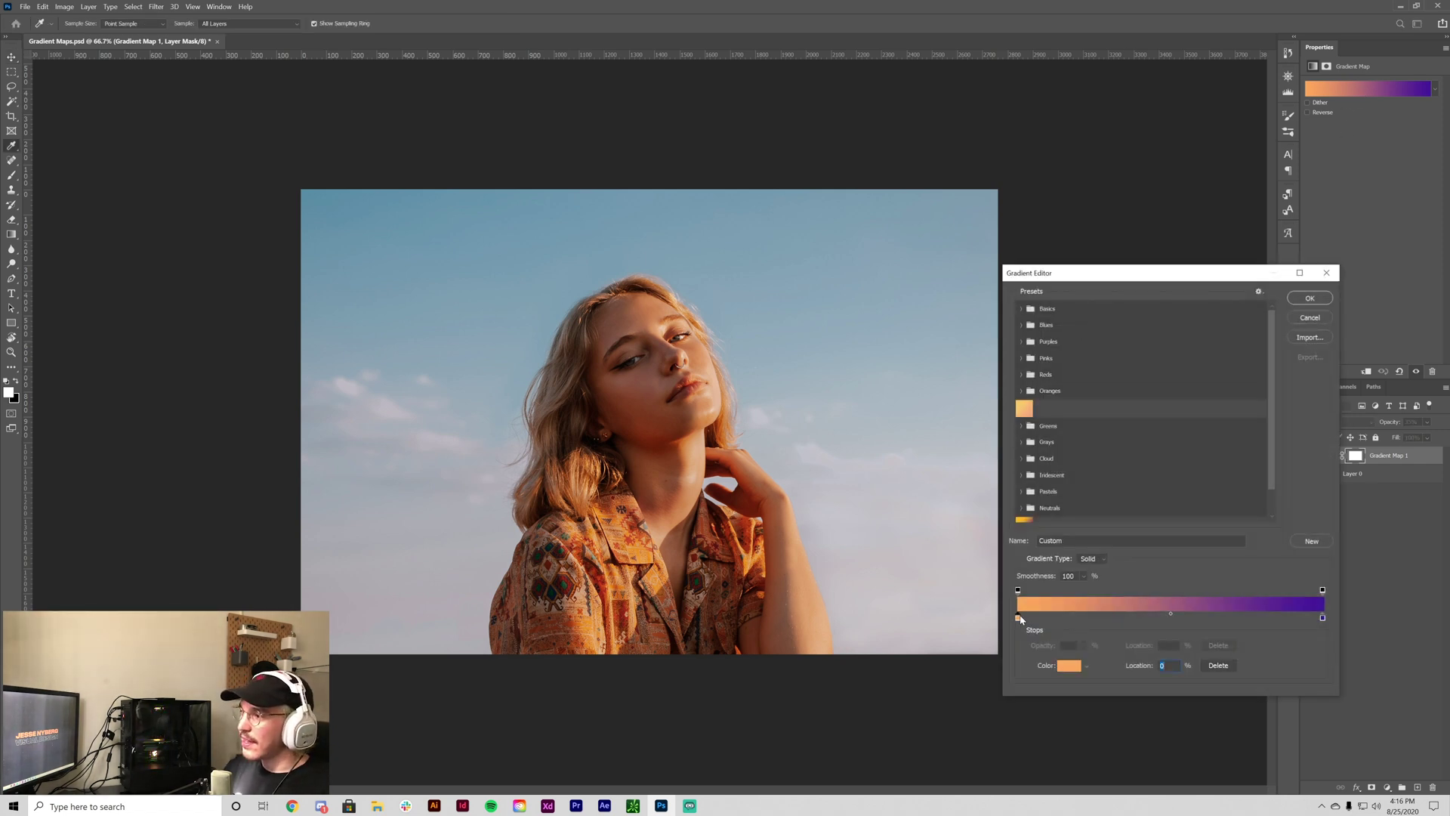
{"action": "left_click", "coordinate": [1171, 618]}
{"action": "left_click_drag", "start_coordinate": [1171, 617], "coordinate": [1252, 664]}
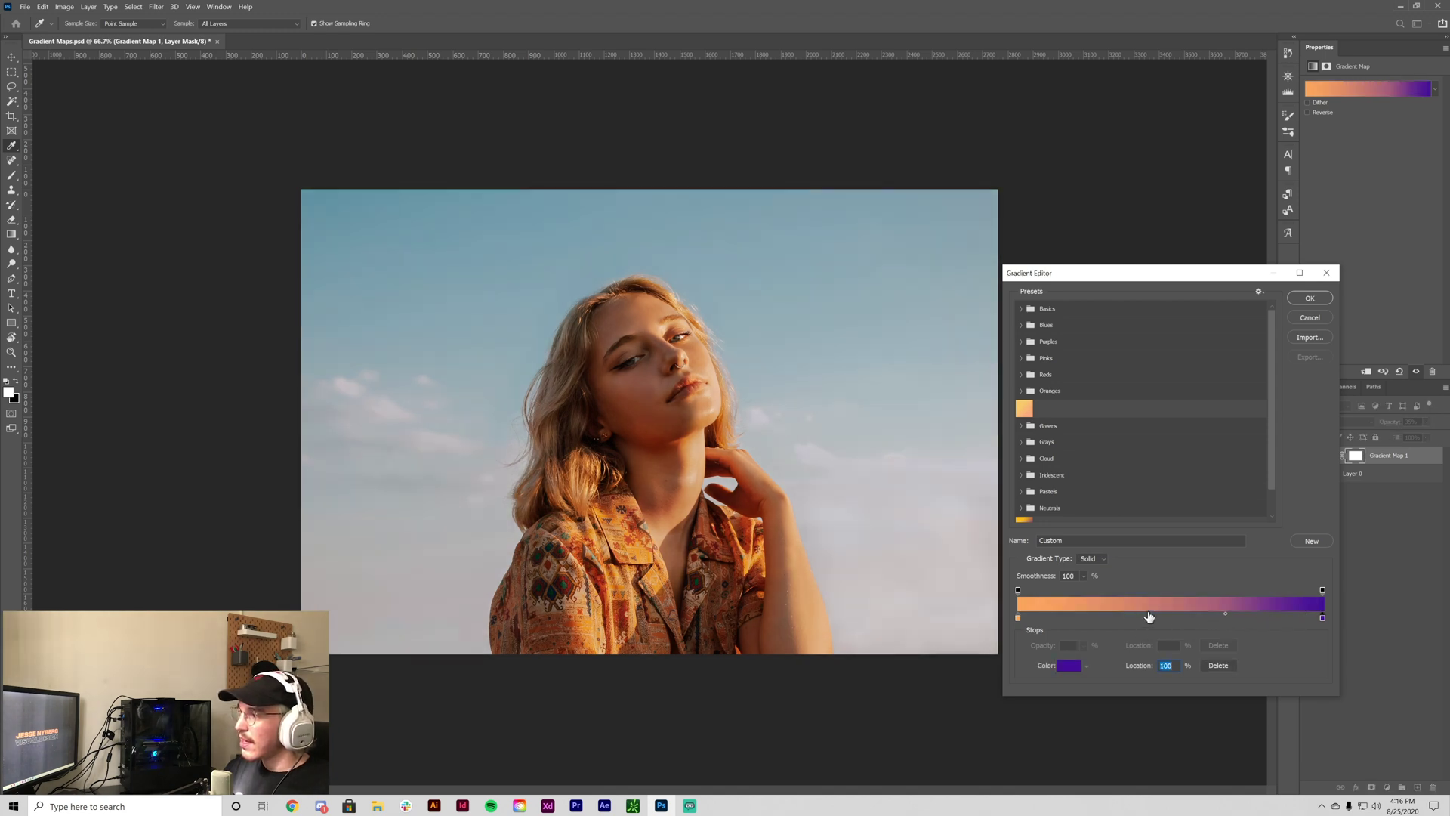
{"action": "left_click", "coordinate": [1152, 618]}
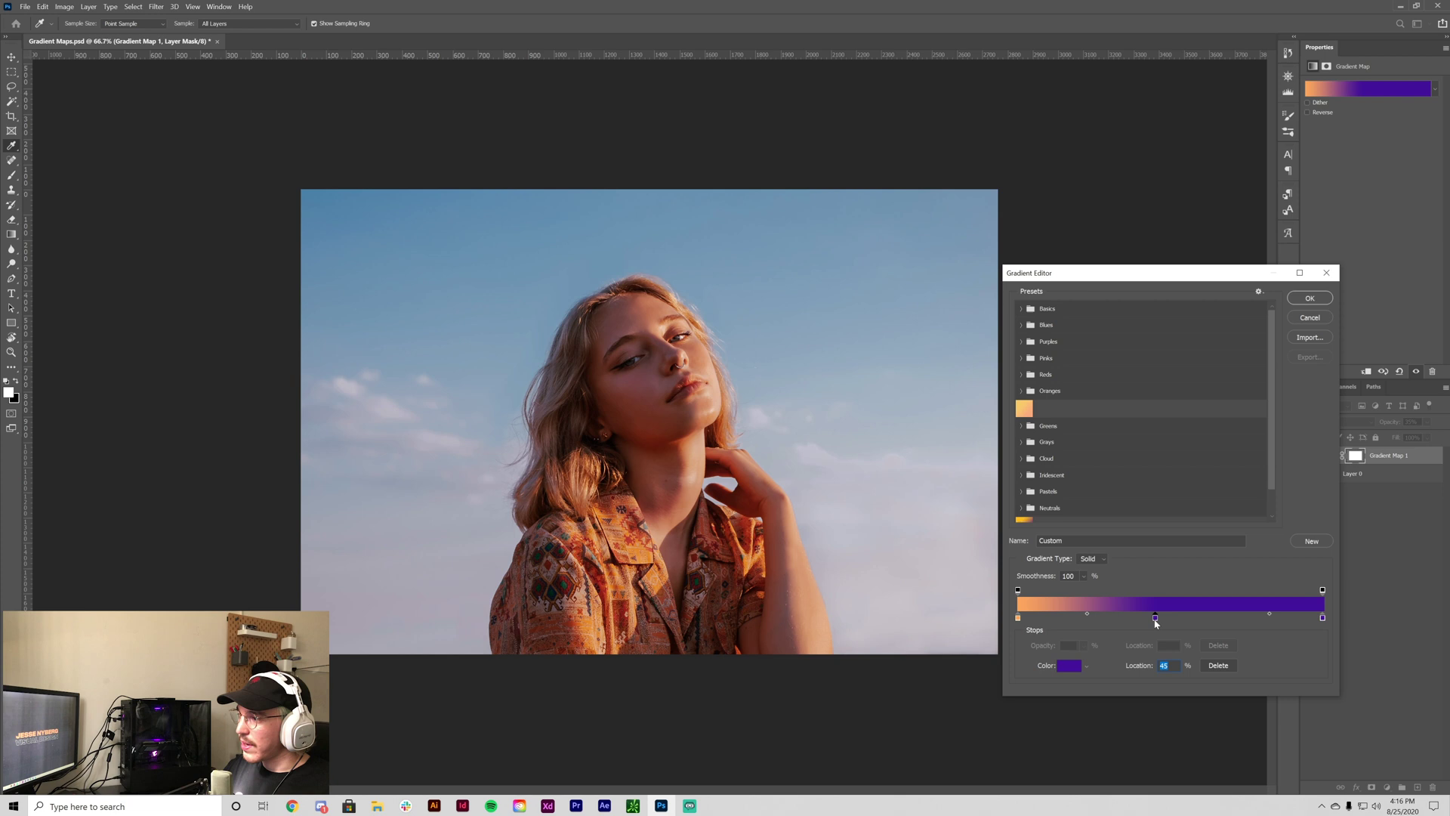
{"action": "double_click", "coordinate": [1155, 617]}
{"action": "left_click", "coordinate": [970, 651]}
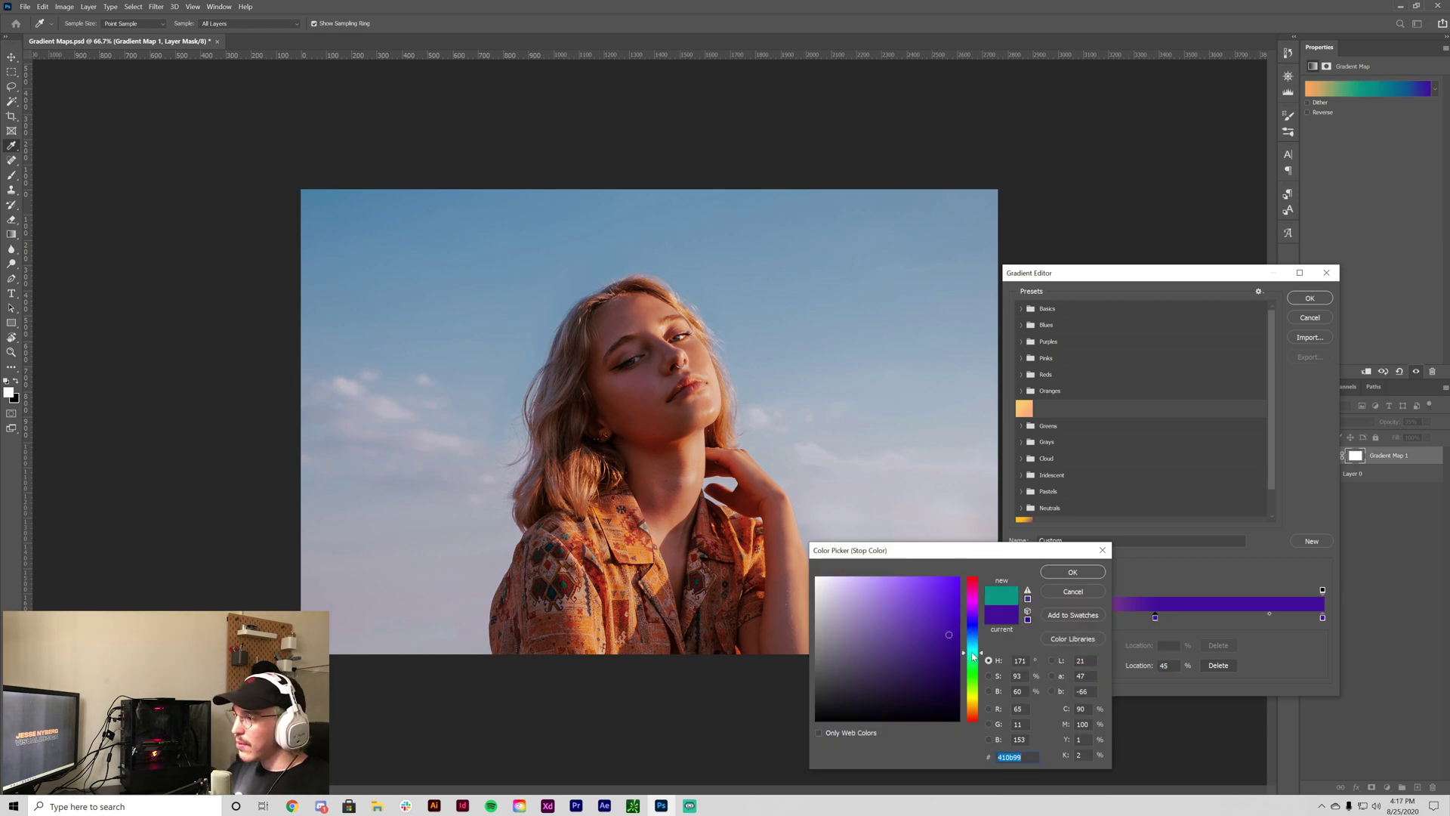
{"action": "left_click", "coordinate": [971, 694]}
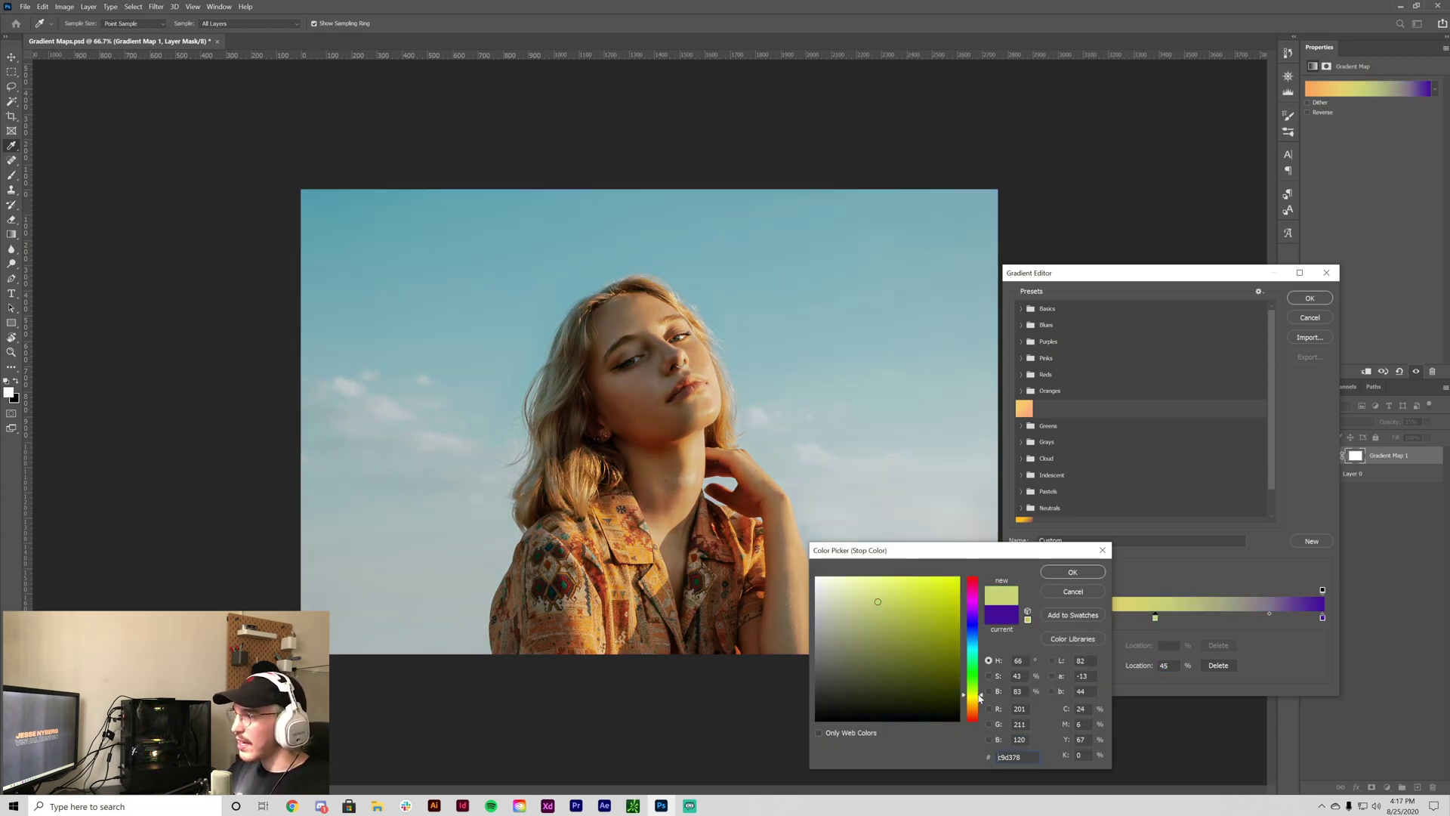
{"action": "left_click", "coordinate": [918, 579]}
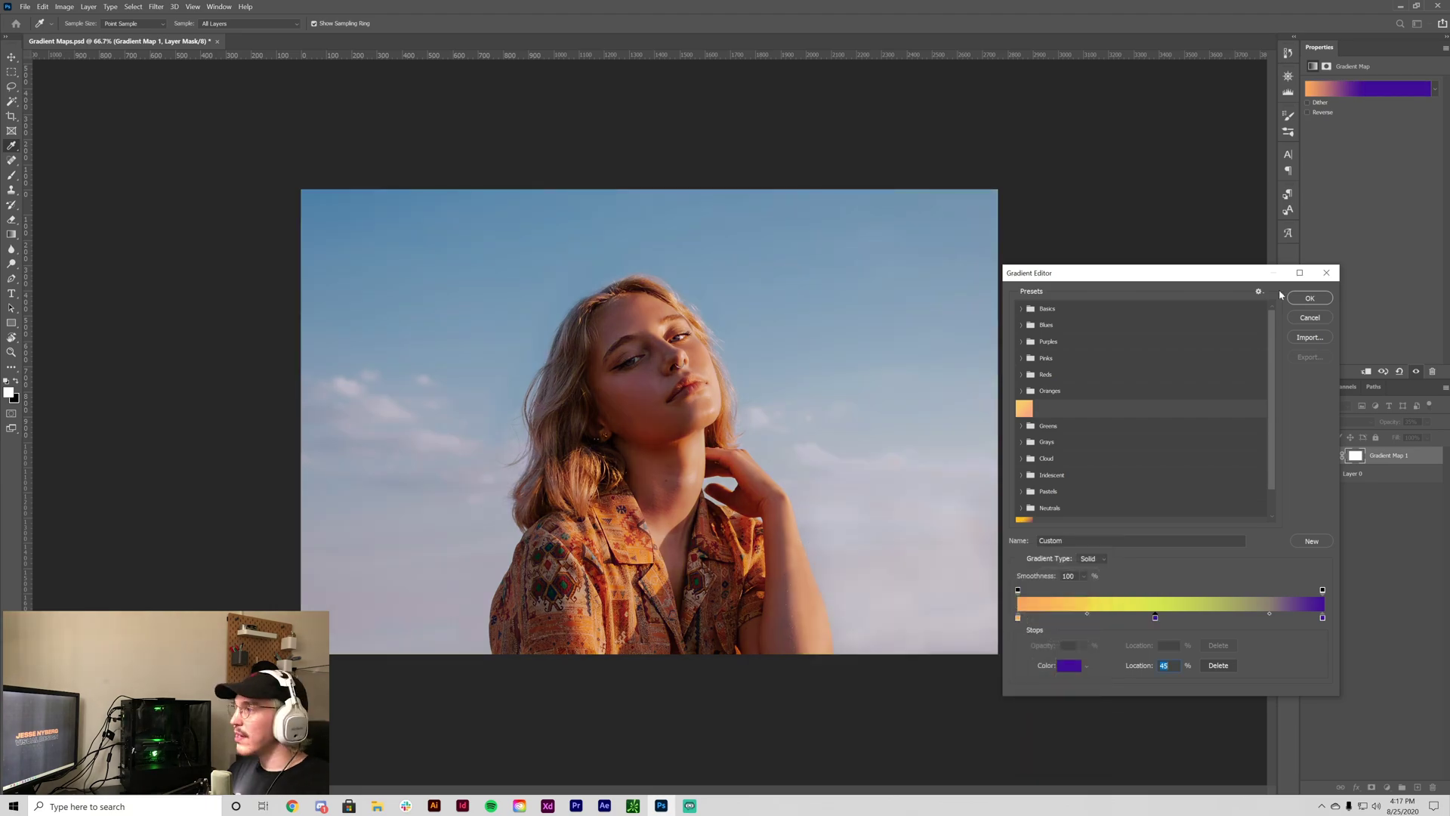